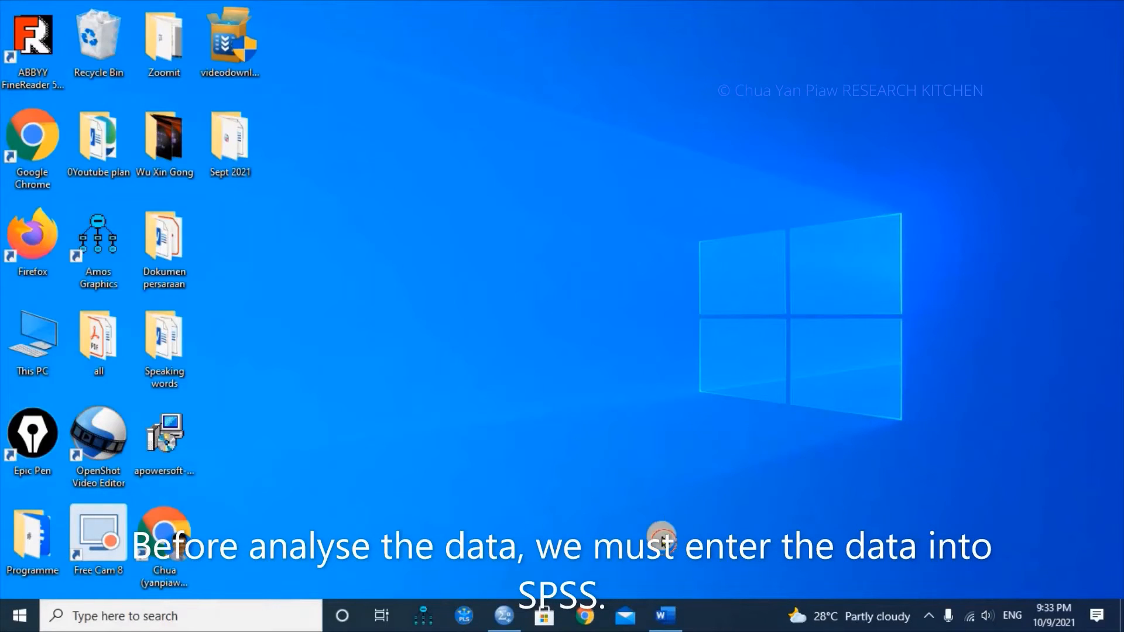
Bring up the Word document with the respondent data and switch to the empty SPSS Data Editor beside it.
{"action": "left_click", "coordinate": [671, 603]}
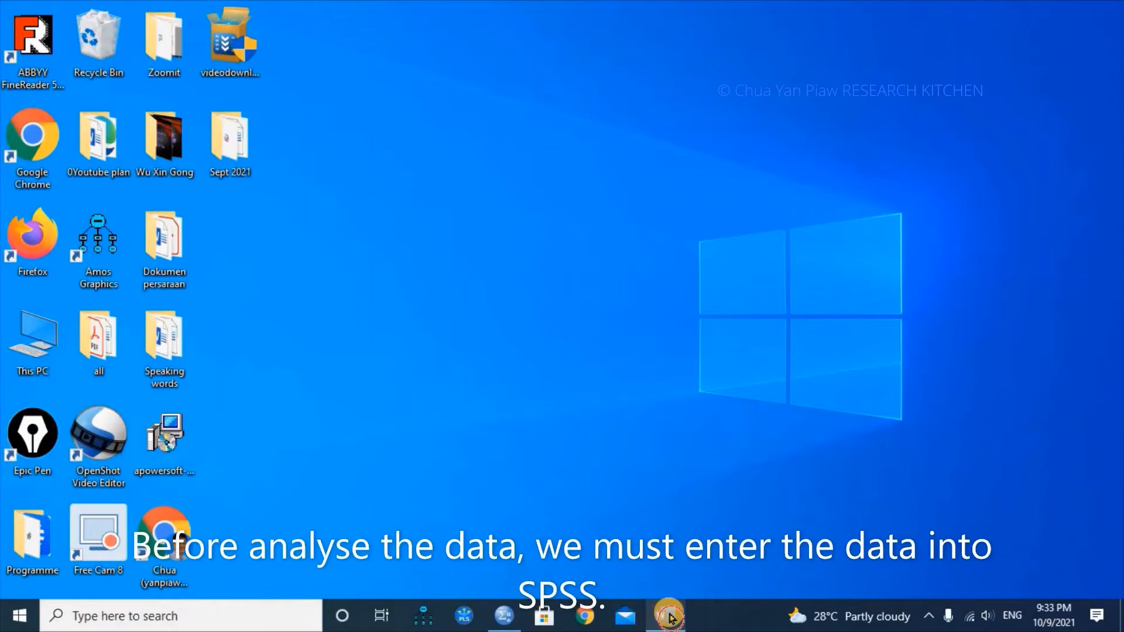
{"action": "mouse_move", "coordinate": [669, 611]}
{"action": "left_click", "coordinate": [670, 572]}
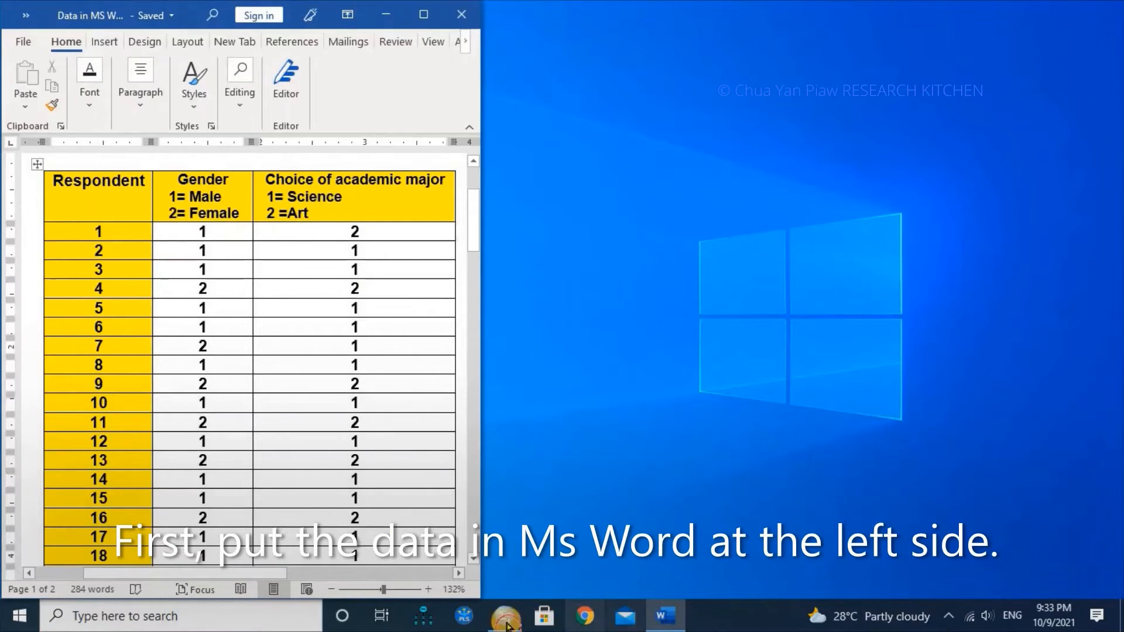
{"action": "mouse_move", "coordinate": [500, 625]}
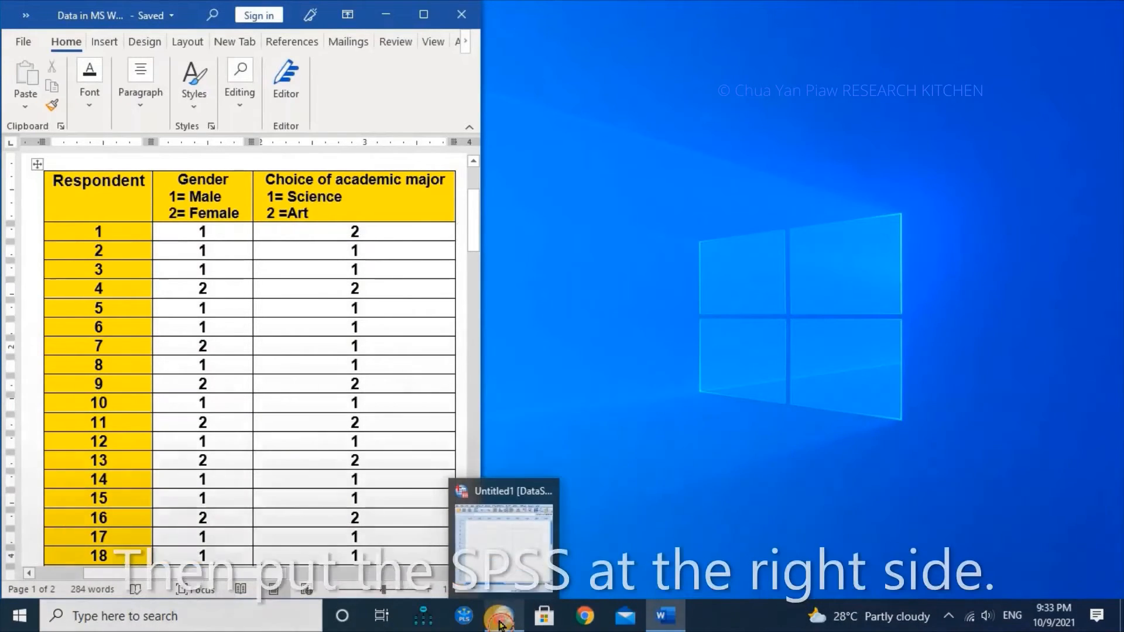
{"action": "left_click", "coordinate": [543, 545]}
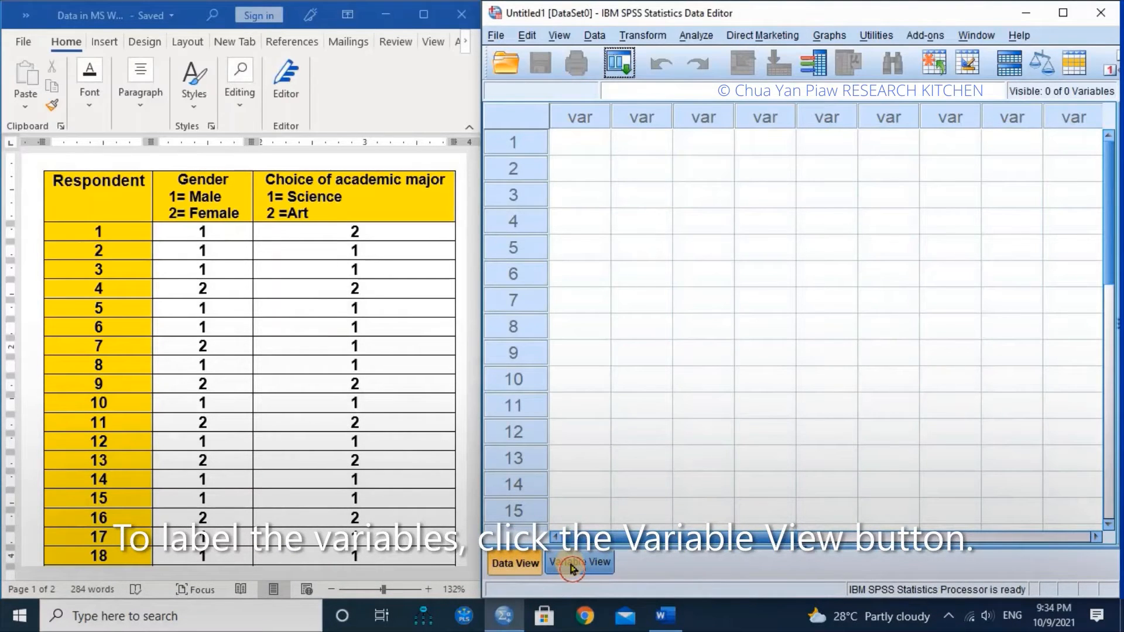
Define two variables named Gender and Major in the first two rows of Variable View.
{"action": "left_click", "coordinate": [572, 565]}
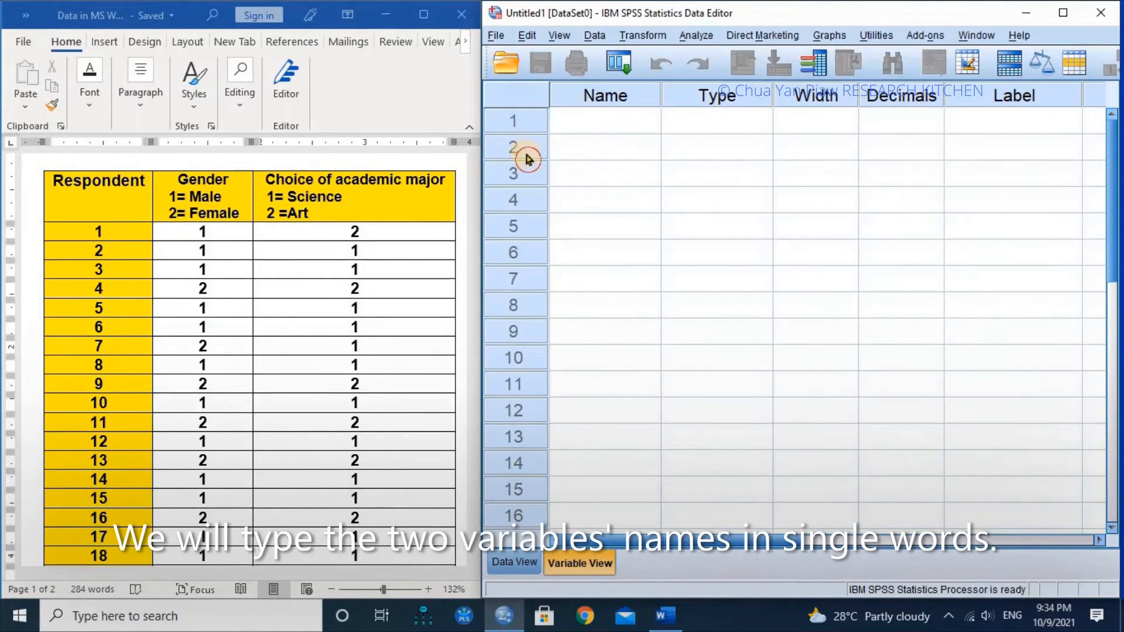
{"action": "left_click", "coordinate": [579, 129]}
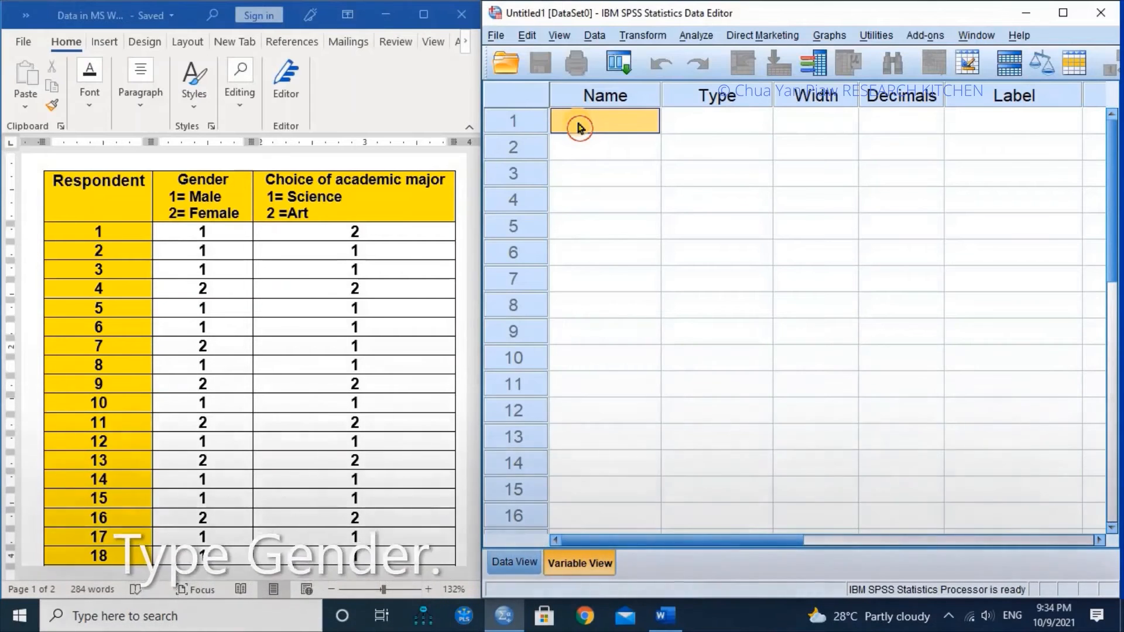
{"action": "type", "text": "Gender"}
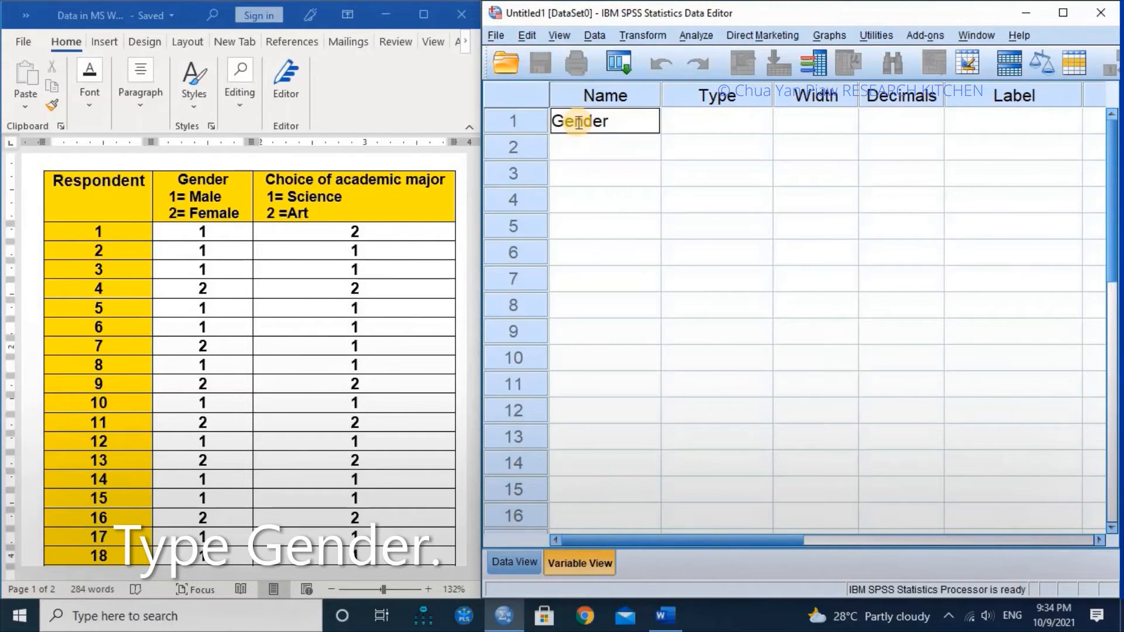
{"action": "left_click", "coordinate": [575, 148]}
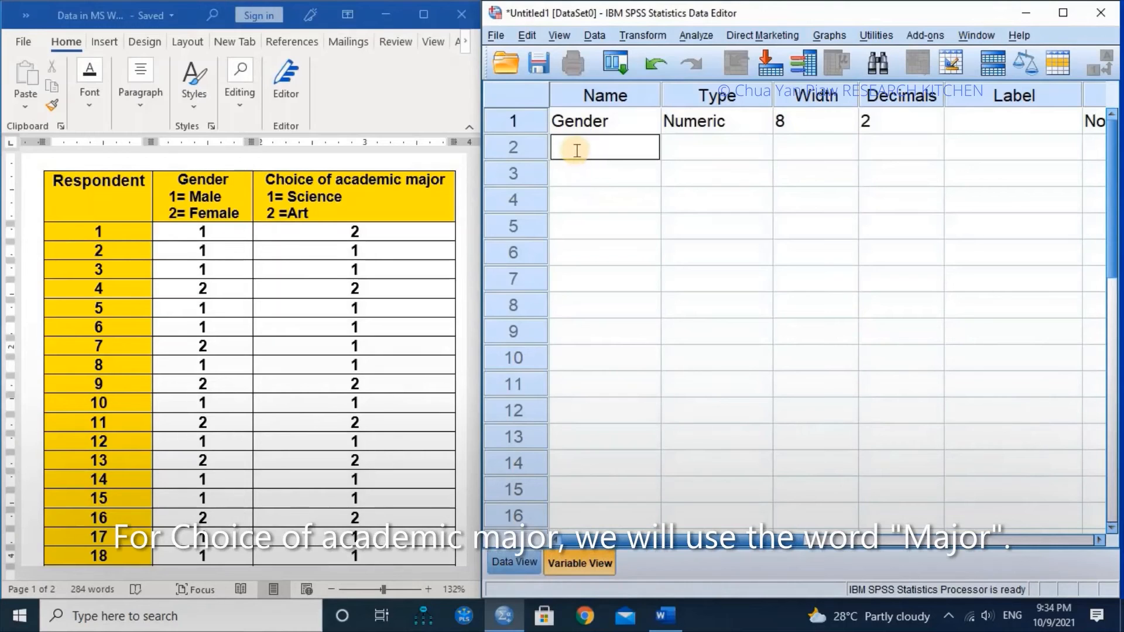
{"action": "type", "text": "Major"}
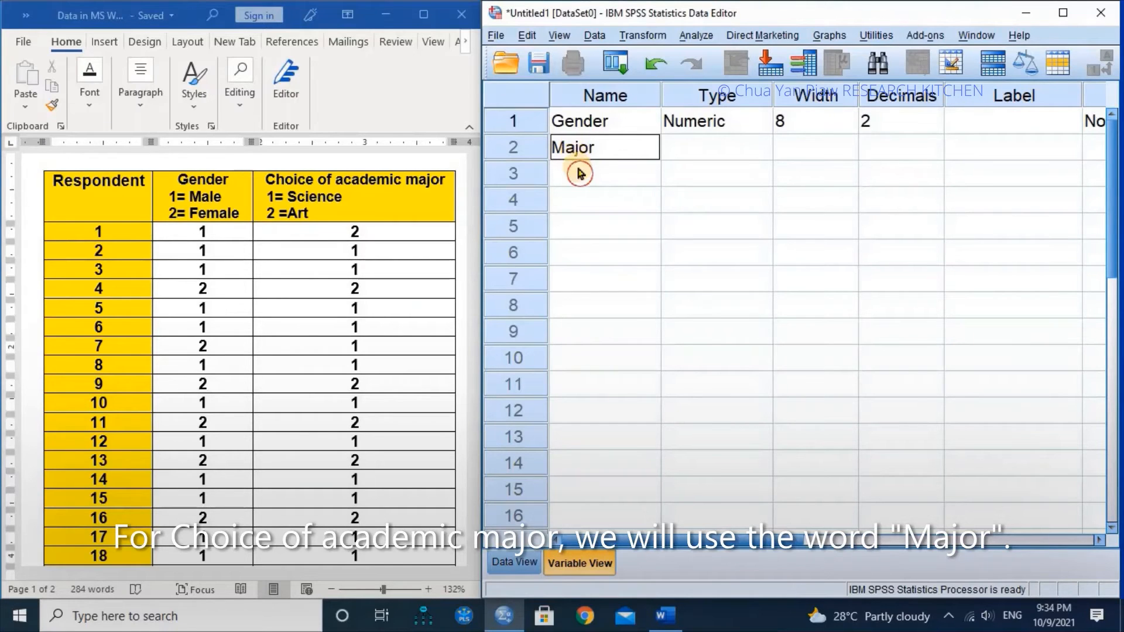
{"action": "left_click", "coordinate": [578, 173]}
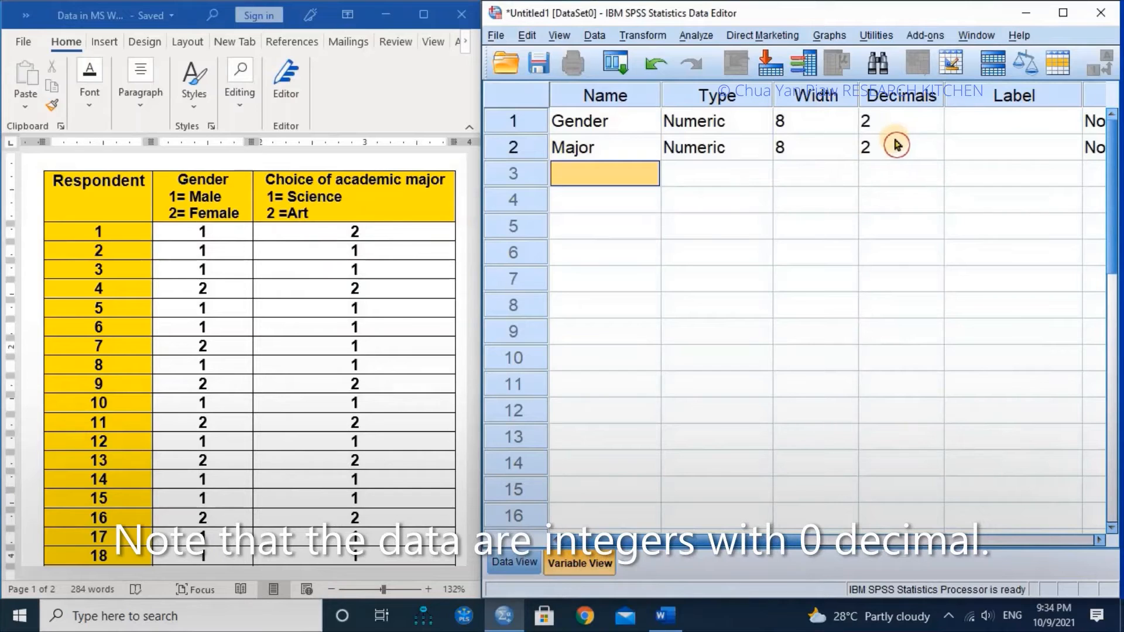
Set the decimals of both the Gender and Major variables to 0.
{"action": "left_click", "coordinate": [936, 133]}
{"action": "left_click", "coordinate": [936, 128]}
{"action": "left_click", "coordinate": [936, 128]}
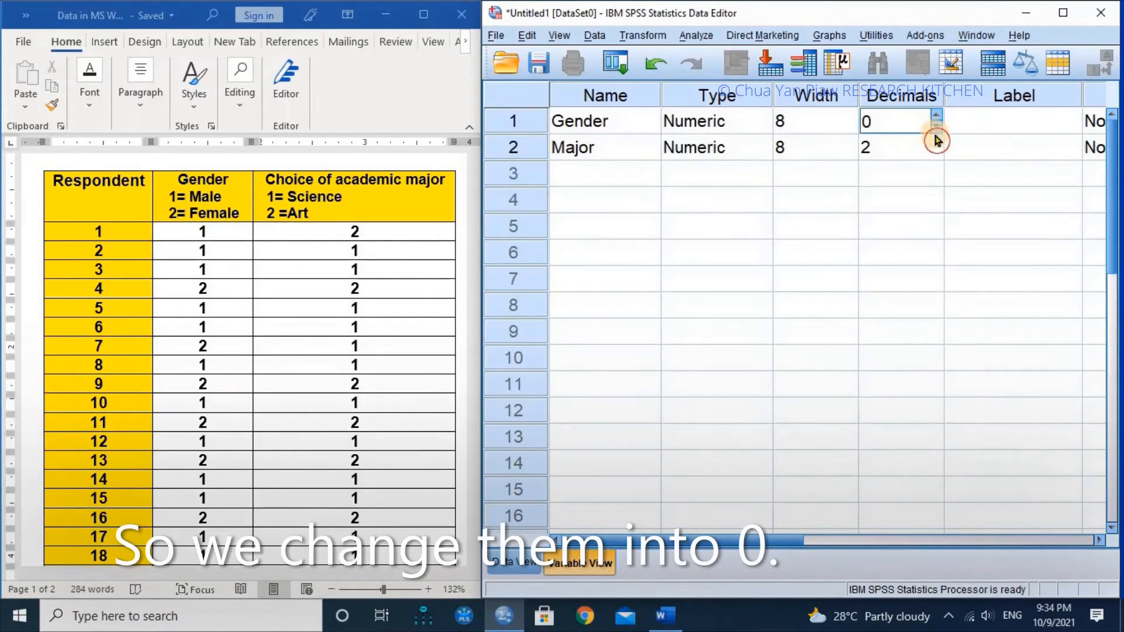
{"action": "left_click", "coordinate": [937, 156]}
{"action": "left_click", "coordinate": [938, 155]}
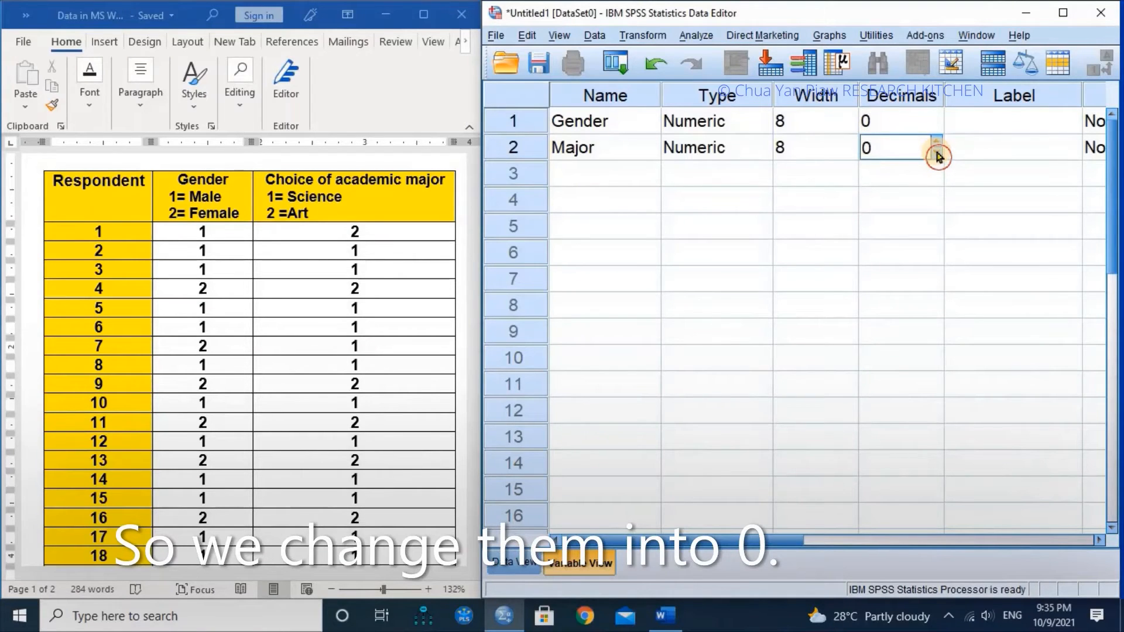
Label the first variable "Gender" and the Major variable "Choice of academic major", copying the latter from the Word table header.
{"action": "left_click", "coordinate": [970, 133]}
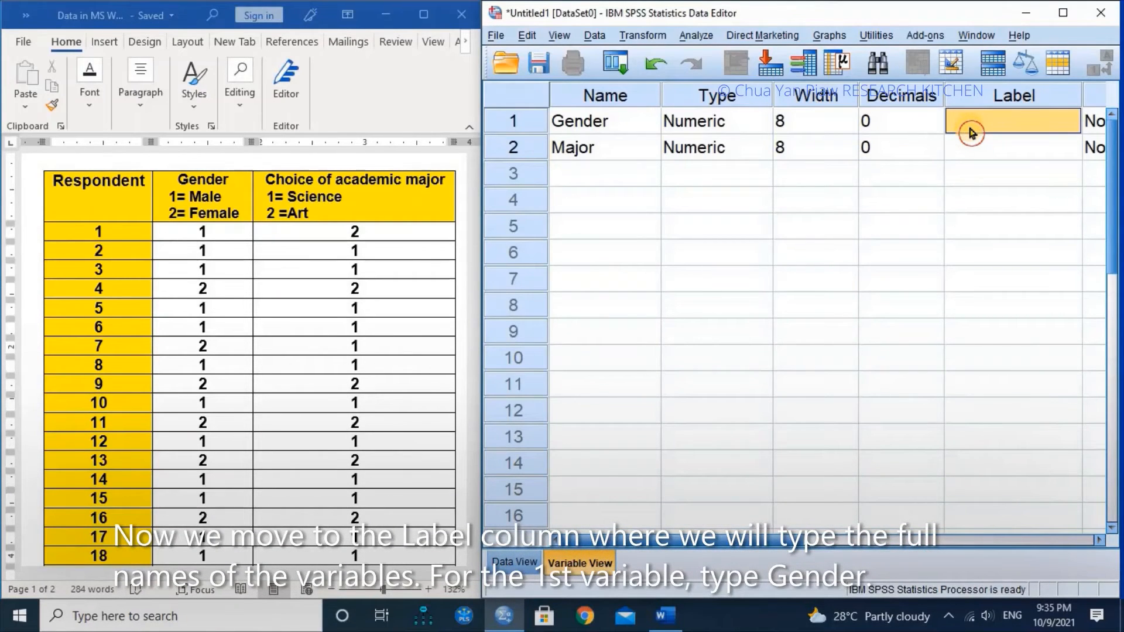
{"action": "type", "text": "Gender"}
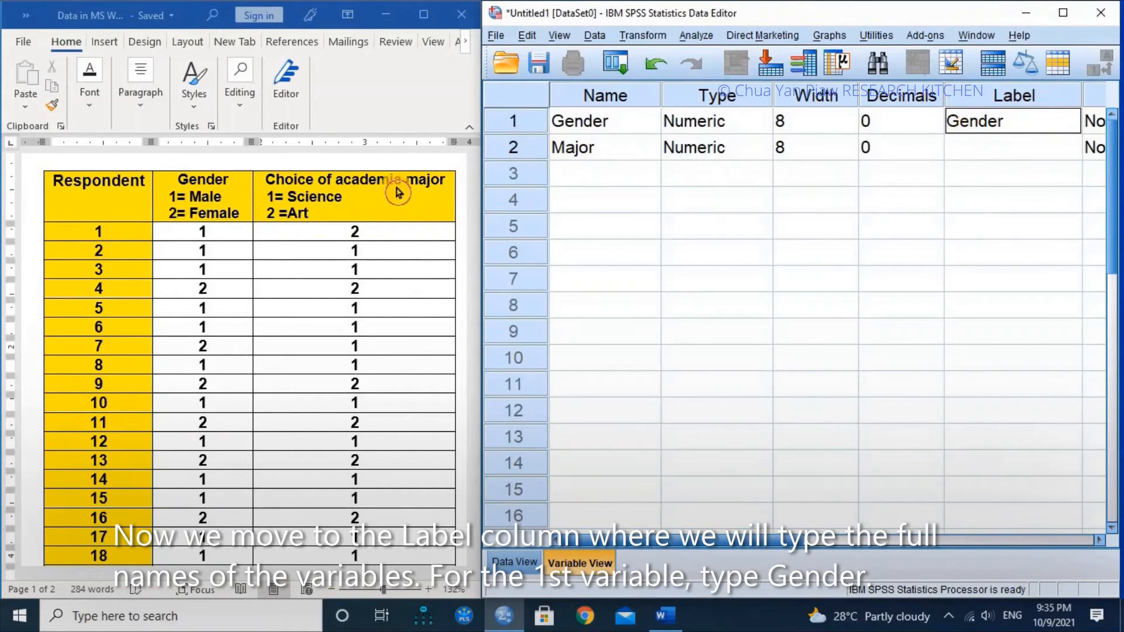
{"action": "left_click", "coordinate": [375, 202]}
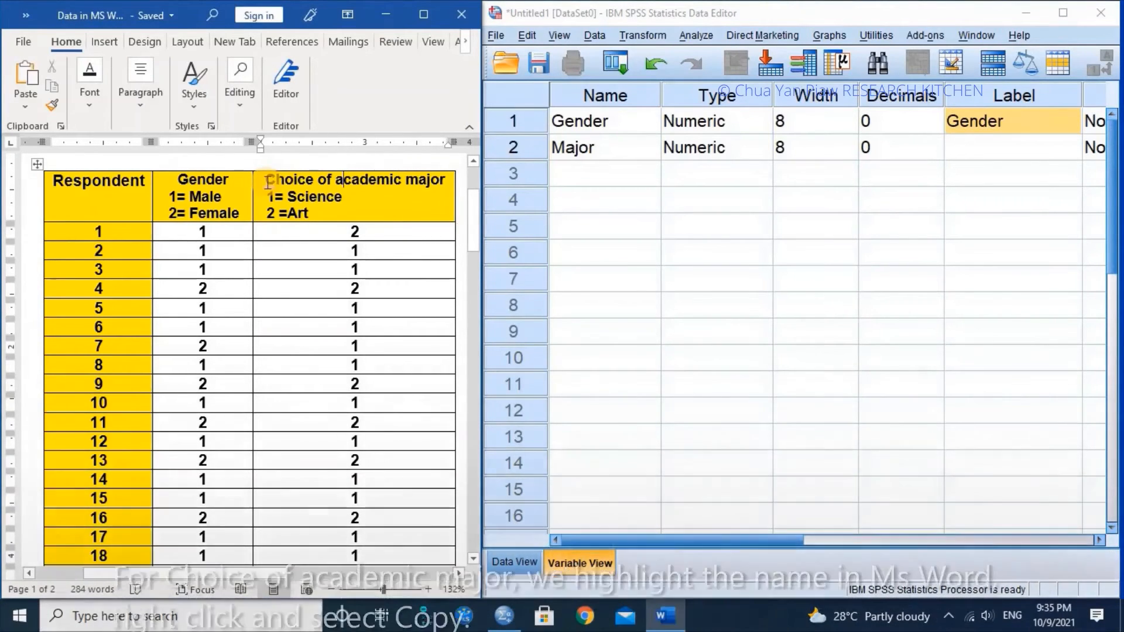
{"action": "left_click_drag", "start_coordinate": [267, 181], "coordinate": [436, 178]}
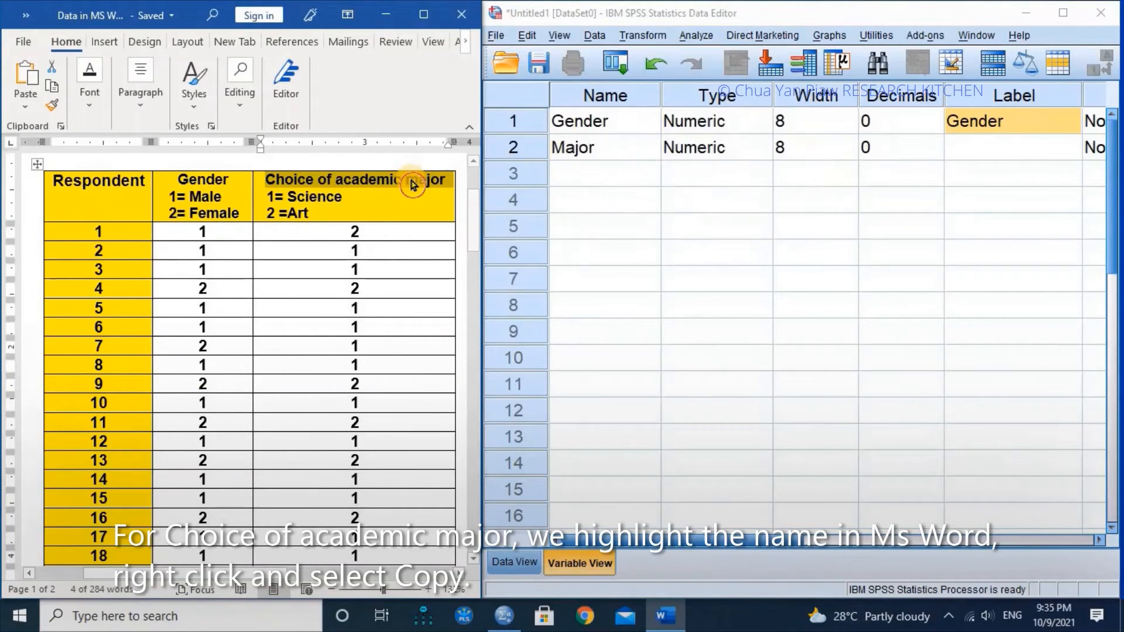
{"action": "right_click", "coordinate": [412, 185]}
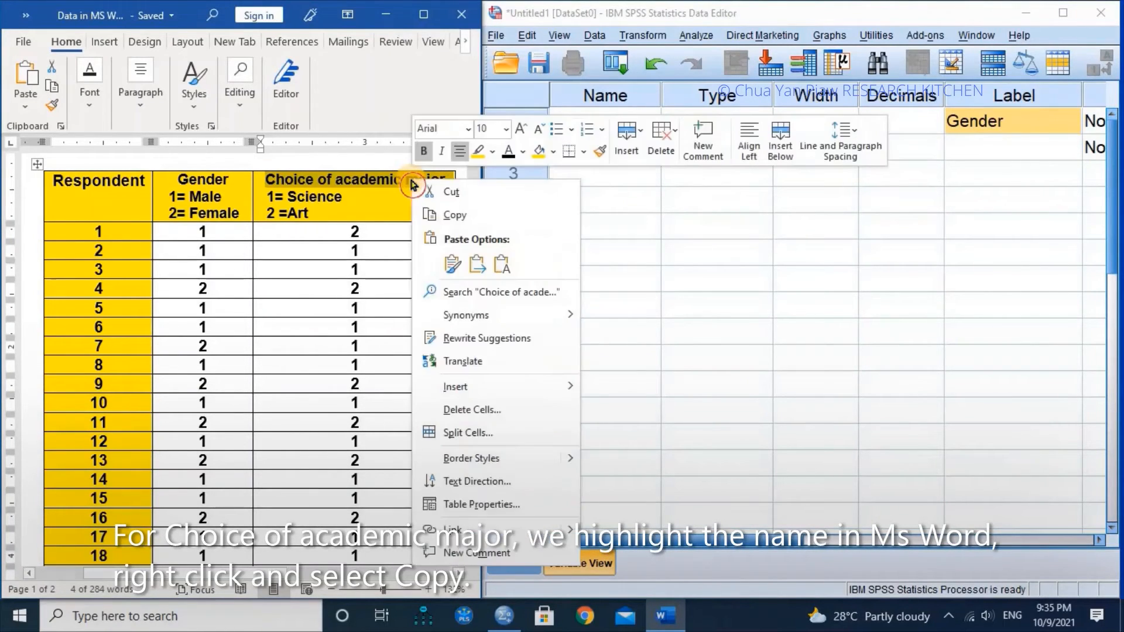
{"action": "left_click", "coordinate": [434, 212]}
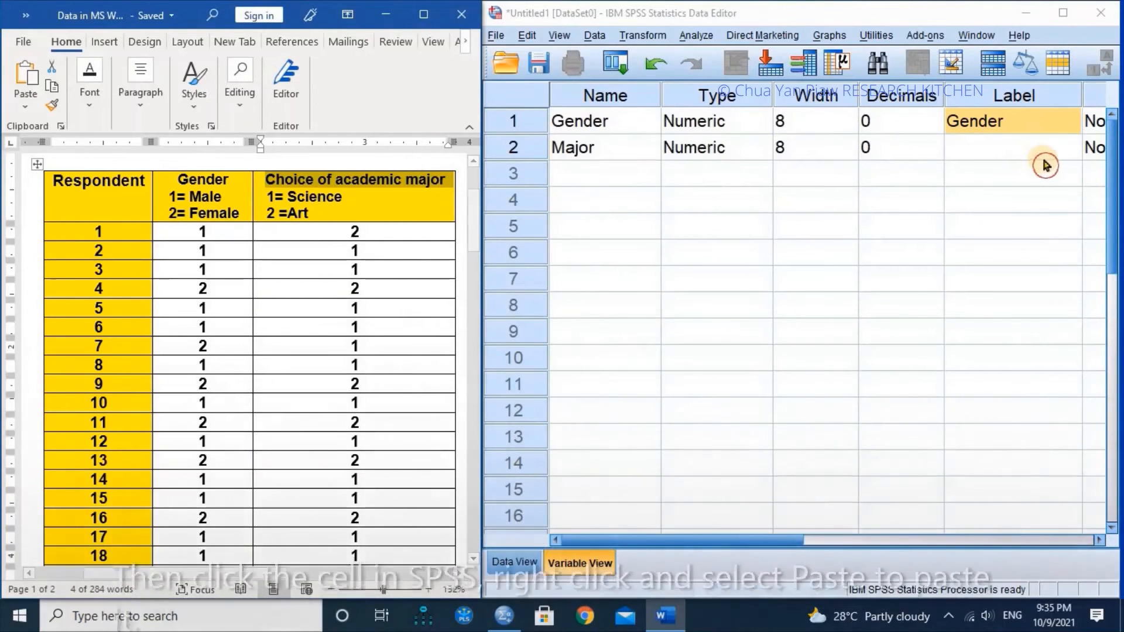
{"action": "left_click", "coordinate": [1026, 156]}
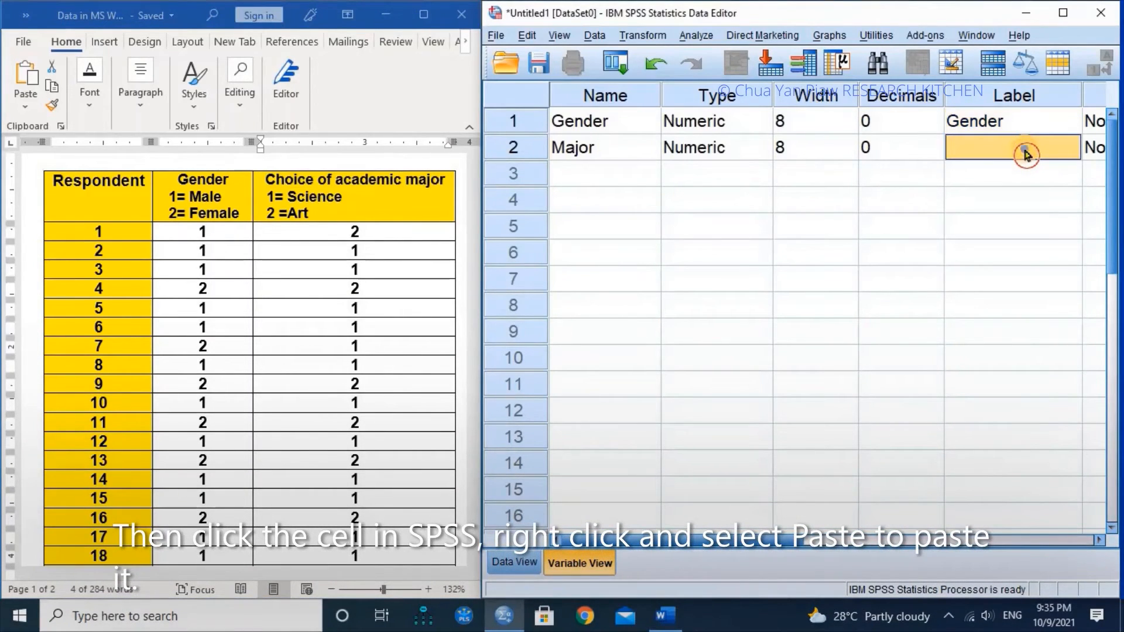
{"action": "right_click", "coordinate": [1026, 155]}
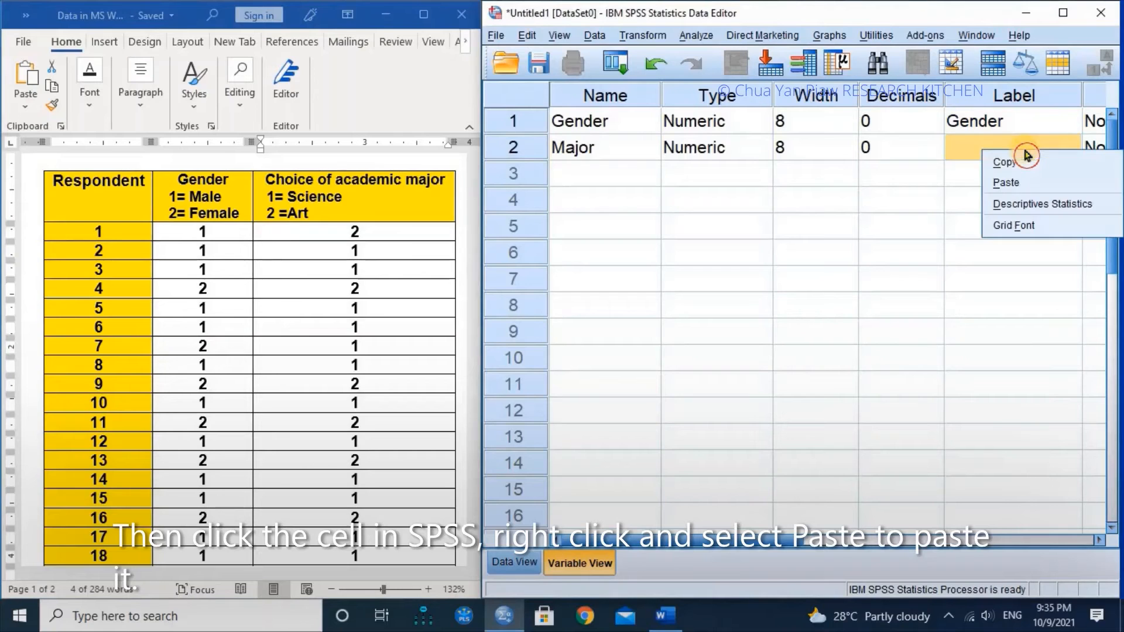
{"action": "left_click", "coordinate": [1013, 182]}
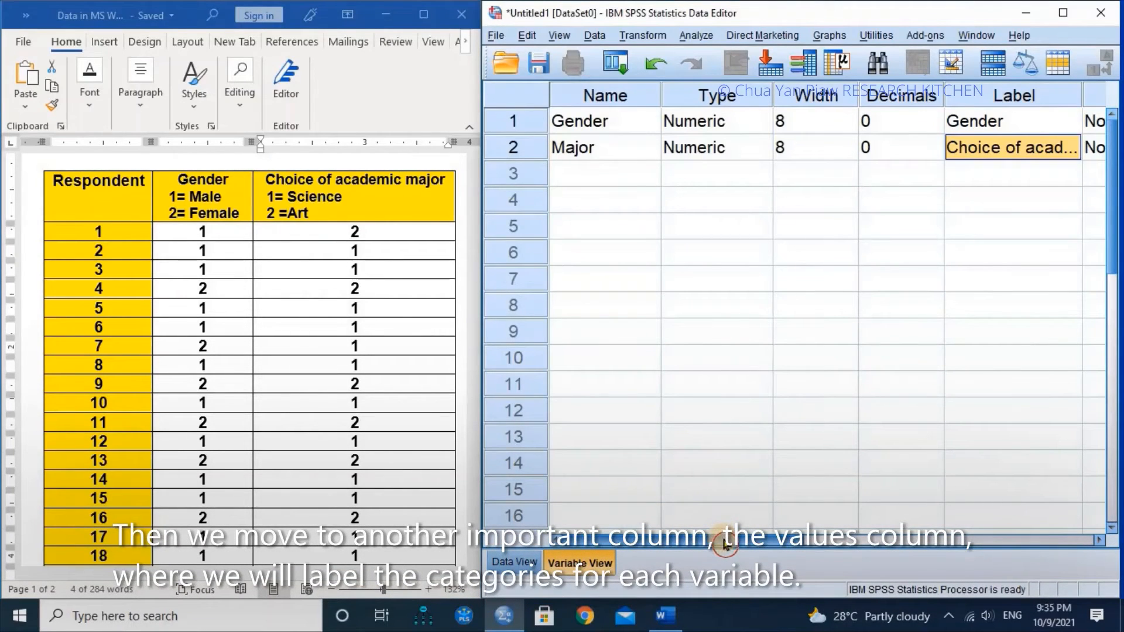
Add the value label 1 = "Male" to the Gender variable.
{"action": "left_click_drag", "start_coordinate": [724, 544], "coordinate": [897, 542]}
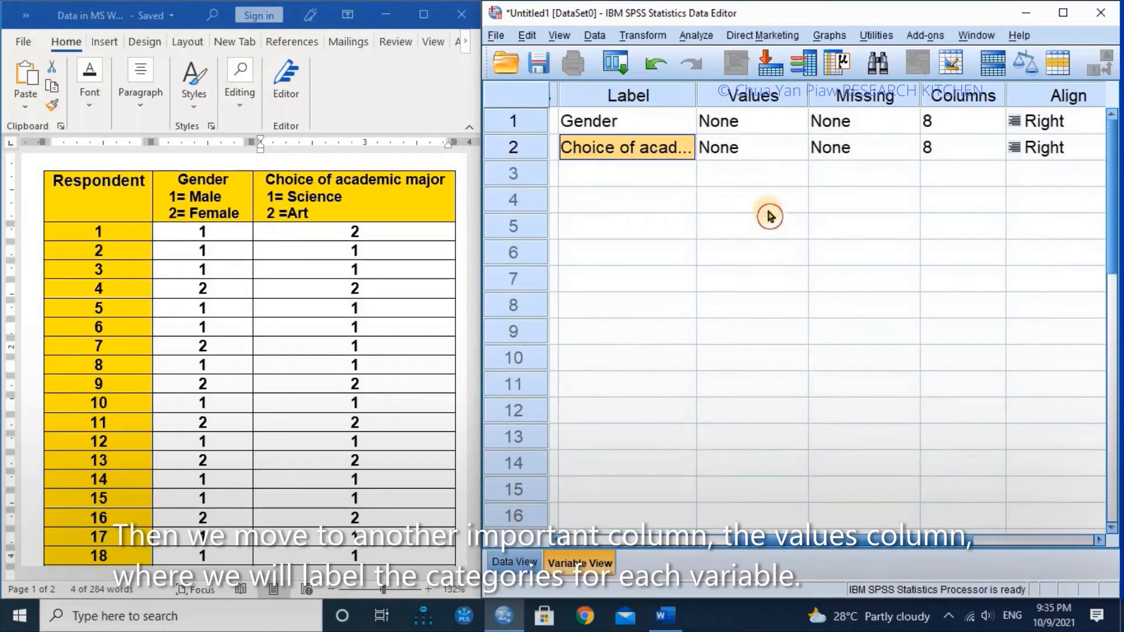
{"action": "left_click", "coordinate": [801, 124]}
{"action": "left_click", "coordinate": [799, 122]}
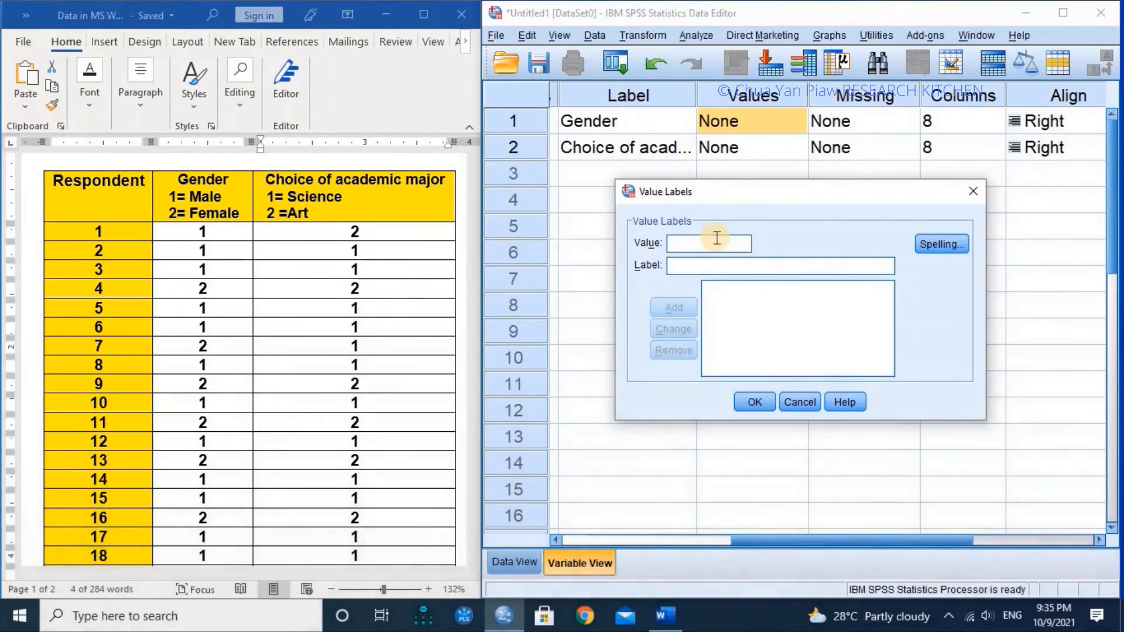
{"action": "type", "text": "1"}
{"action": "left_click", "coordinate": [716, 260]}
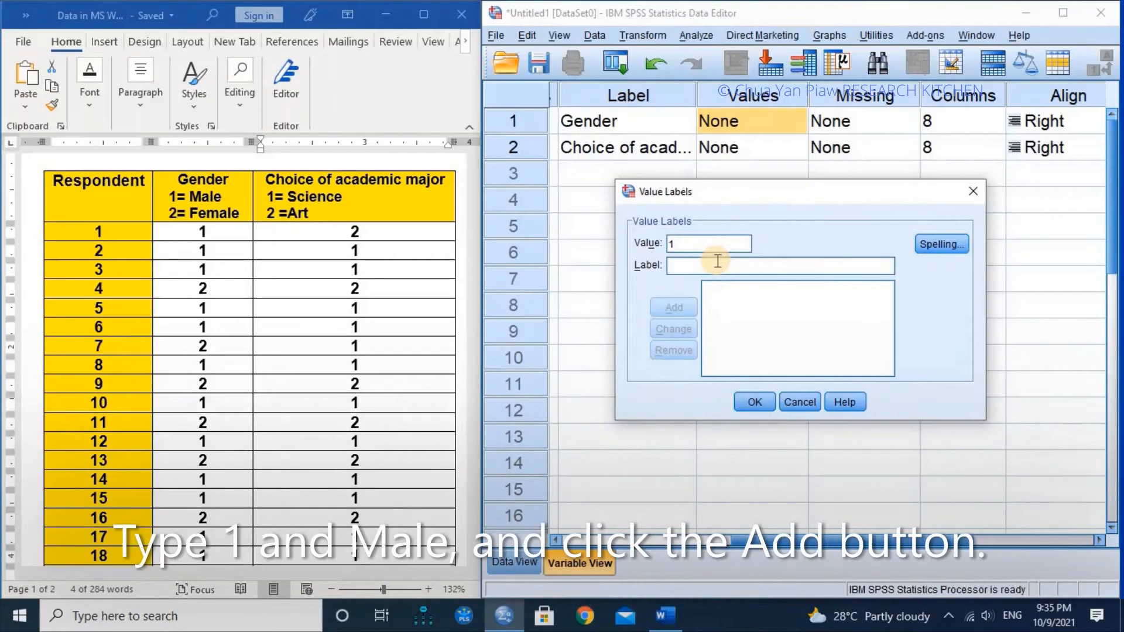
{"action": "type", "text": "Male"}
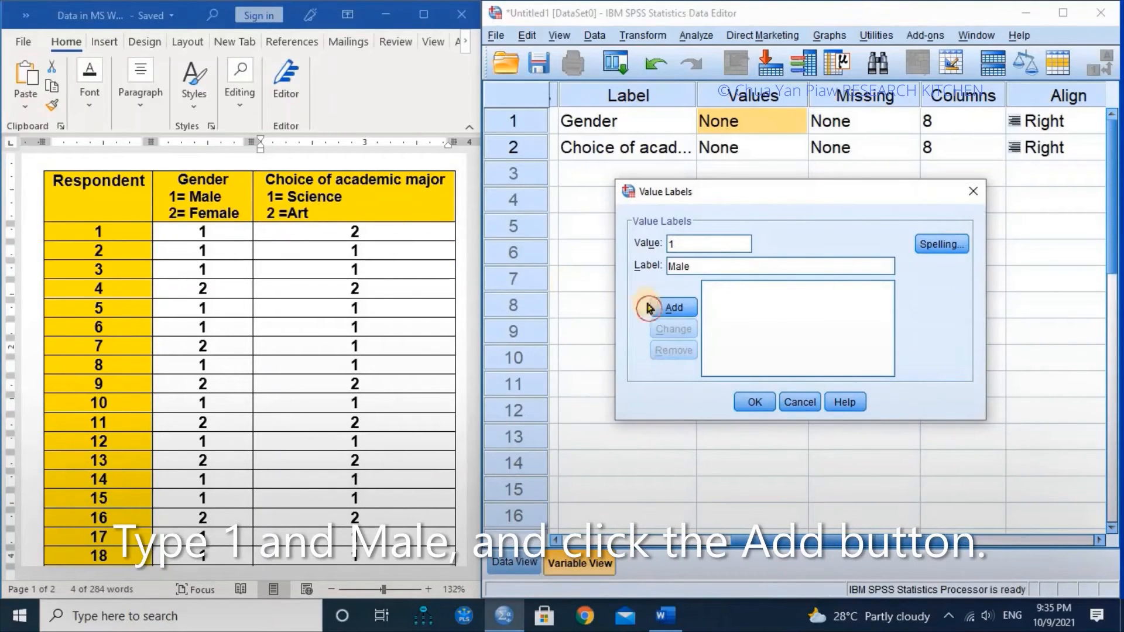
{"action": "left_click", "coordinate": [664, 313]}
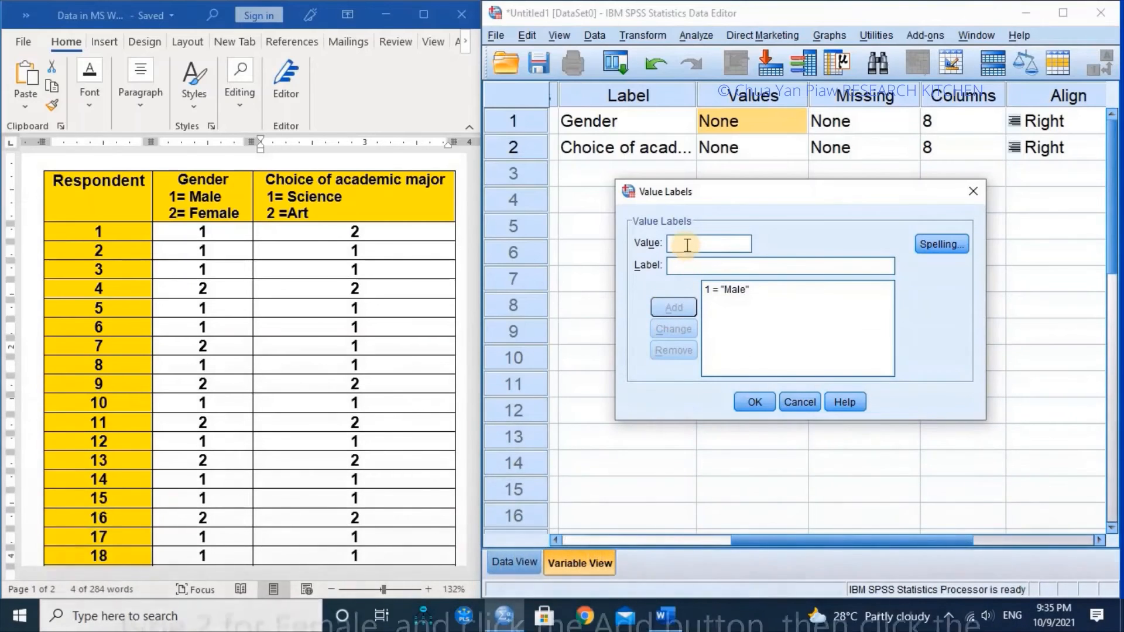
Add the value label 2 = "Female" for Gender and accept the value labels.
{"action": "type", "text": "2"}
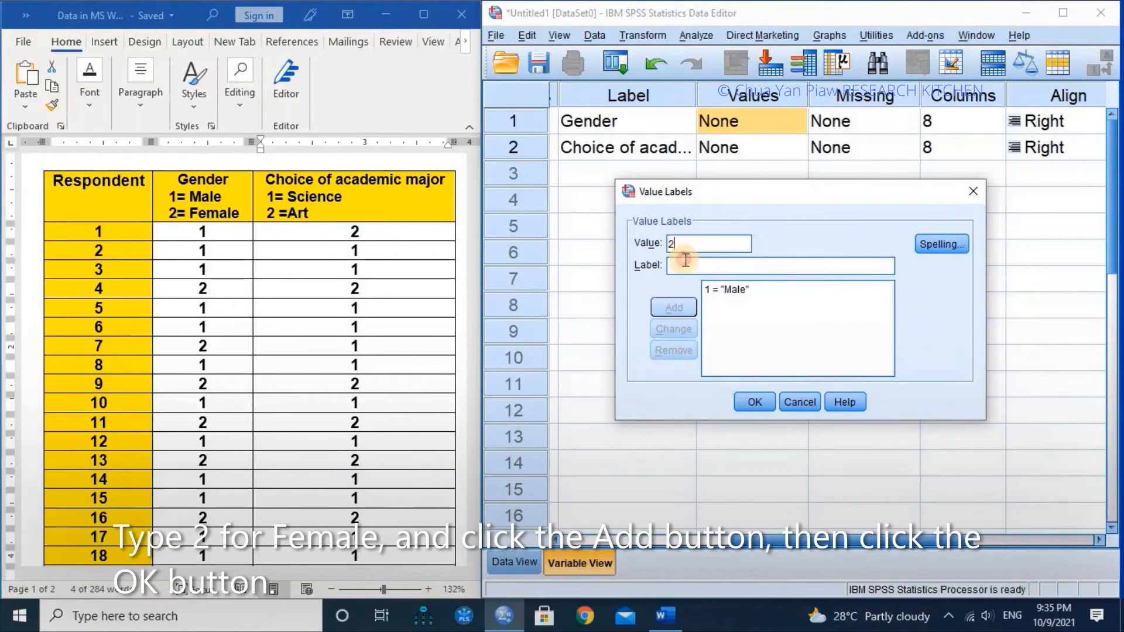
{"action": "left_click", "coordinate": [685, 260]}
{"action": "type", "text": "Female"}
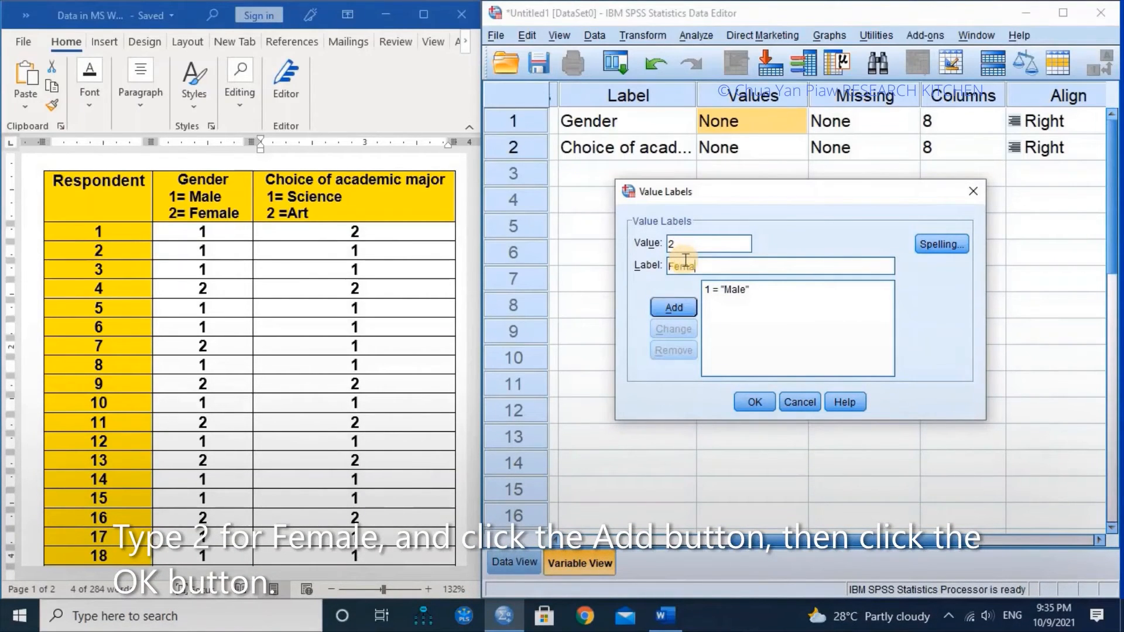
{"action": "left_click", "coordinate": [674, 313]}
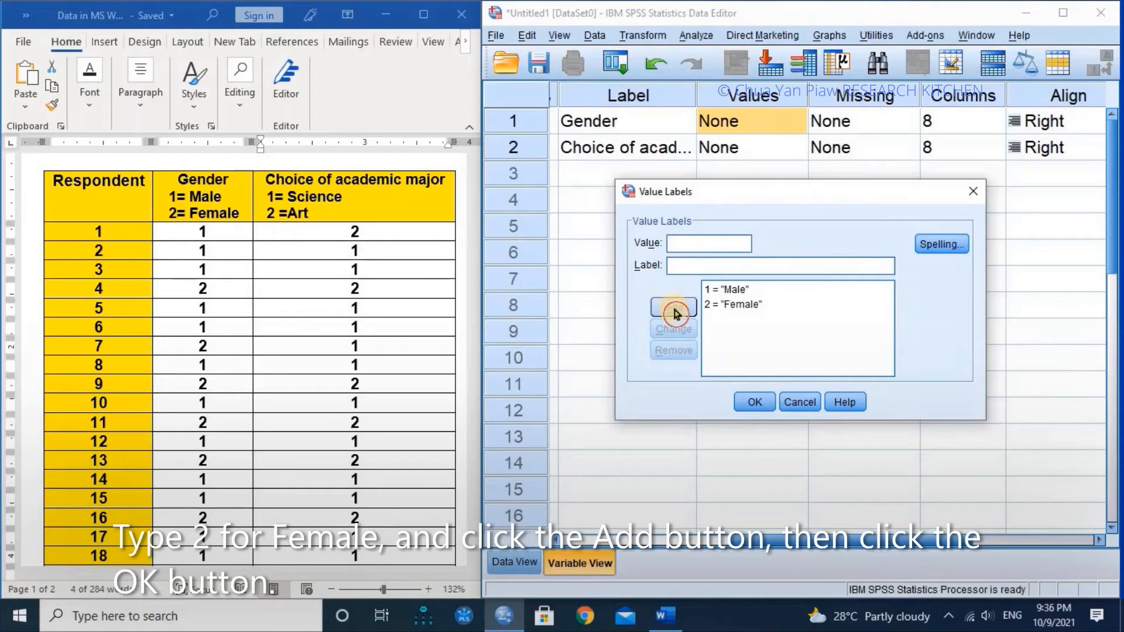
{"action": "left_click", "coordinate": [749, 401]}
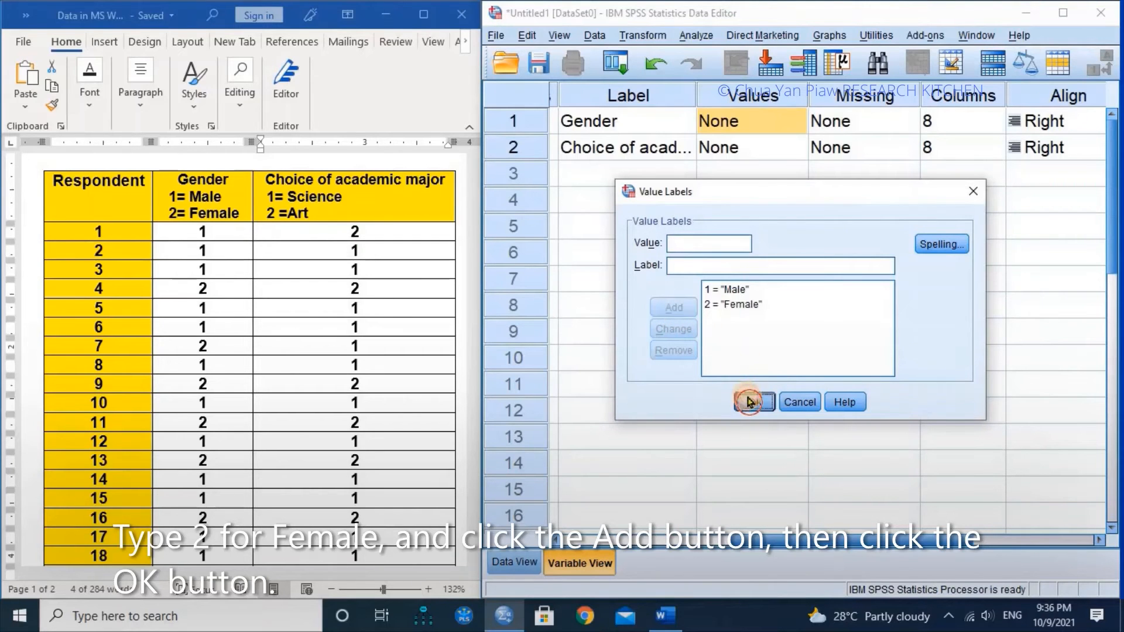
Reopen the Gender value labels, check the two category entries and close the dialog.
{"action": "left_click", "coordinate": [794, 129]}
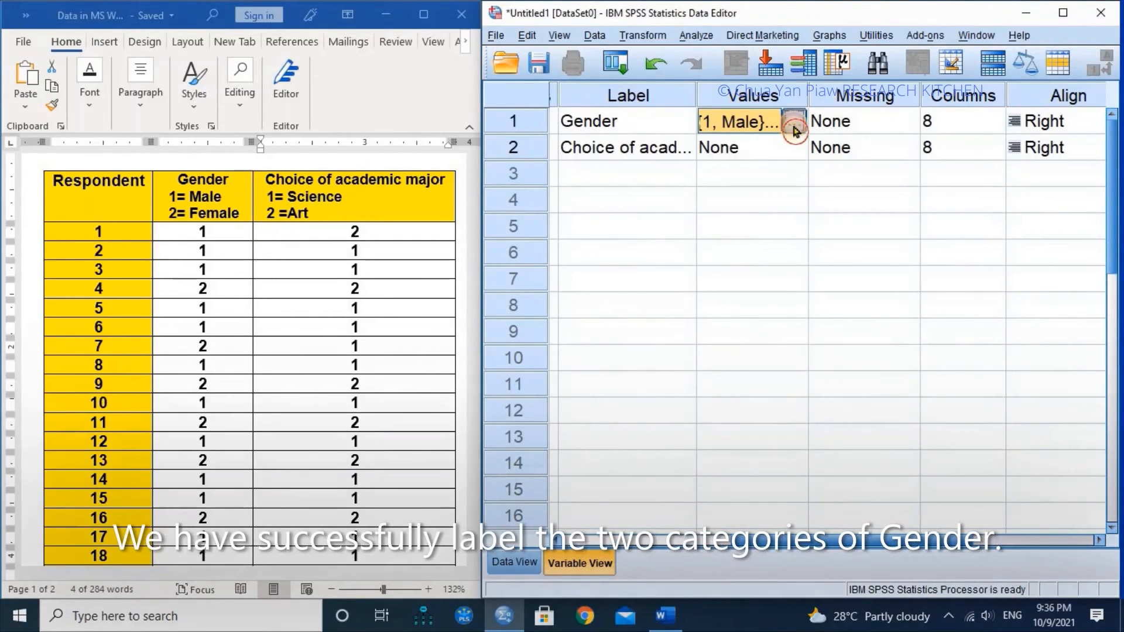
{"action": "left_click", "coordinate": [741, 291]}
{"action": "left_click", "coordinate": [738, 305]}
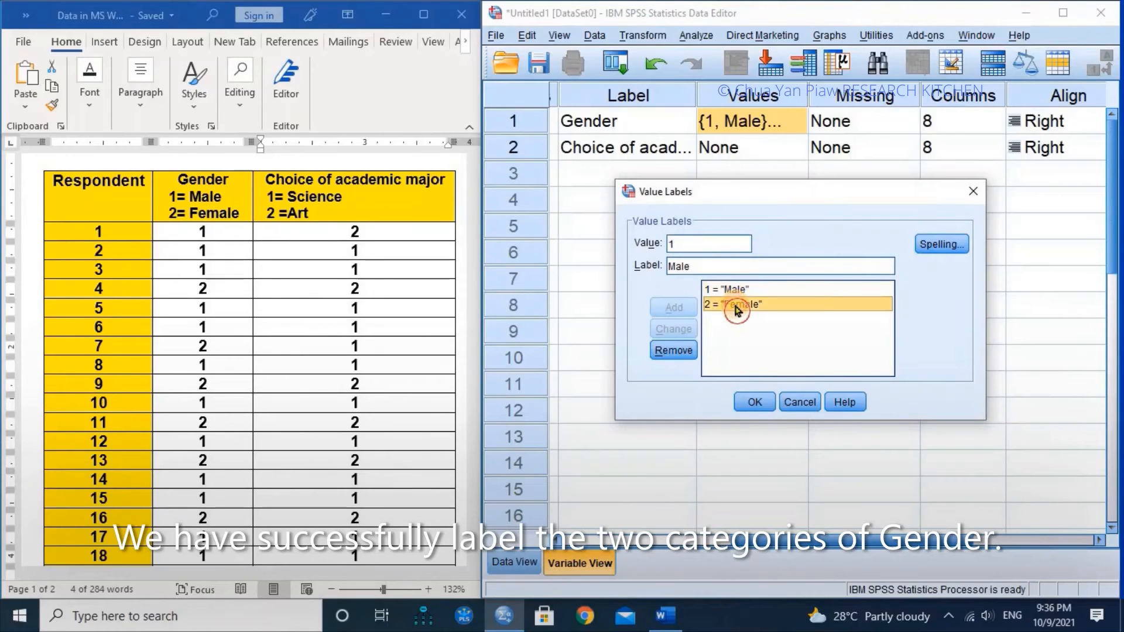
{"action": "left_click", "coordinate": [750, 400]}
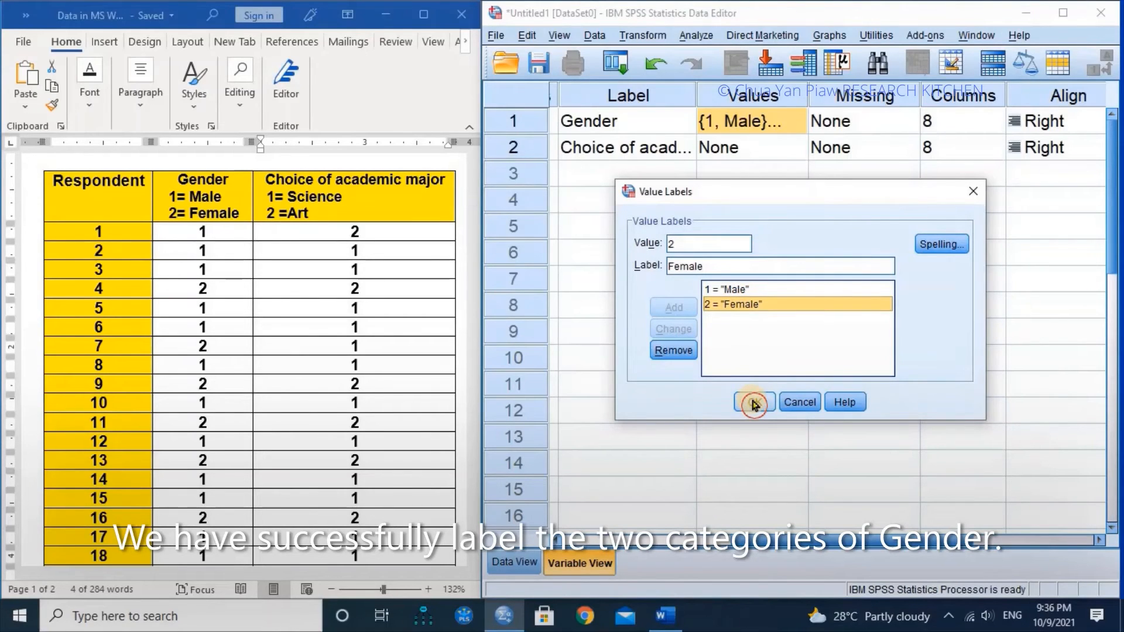
{"action": "left_click", "coordinate": [754, 403]}
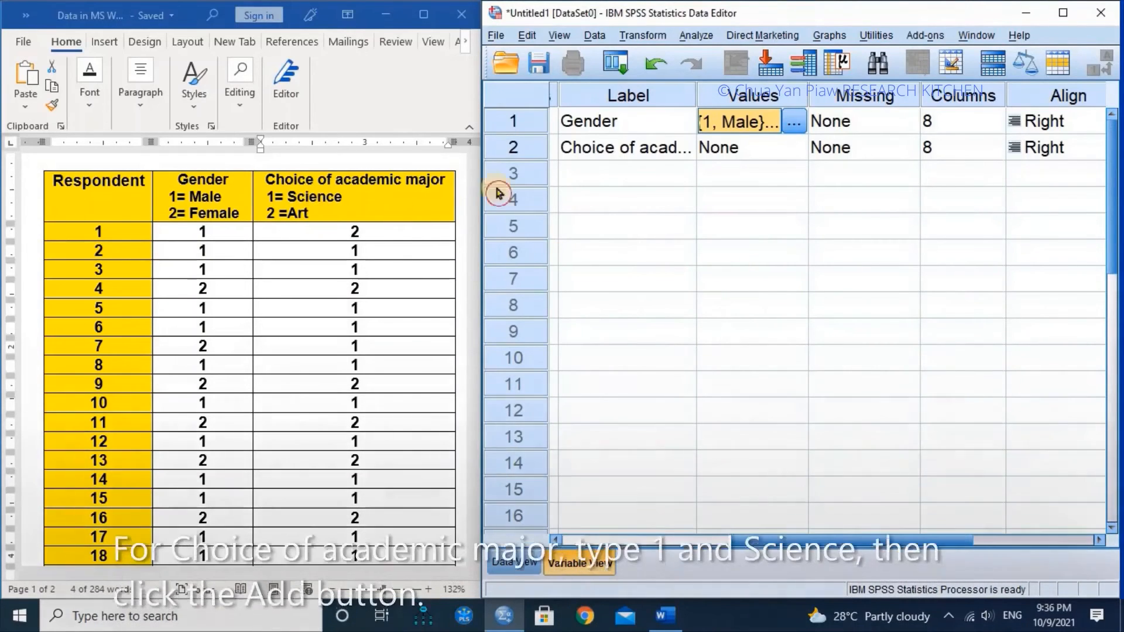
Add the value label 1 = "Science" to the Major variable.
{"action": "double_click", "coordinate": [801, 149]}
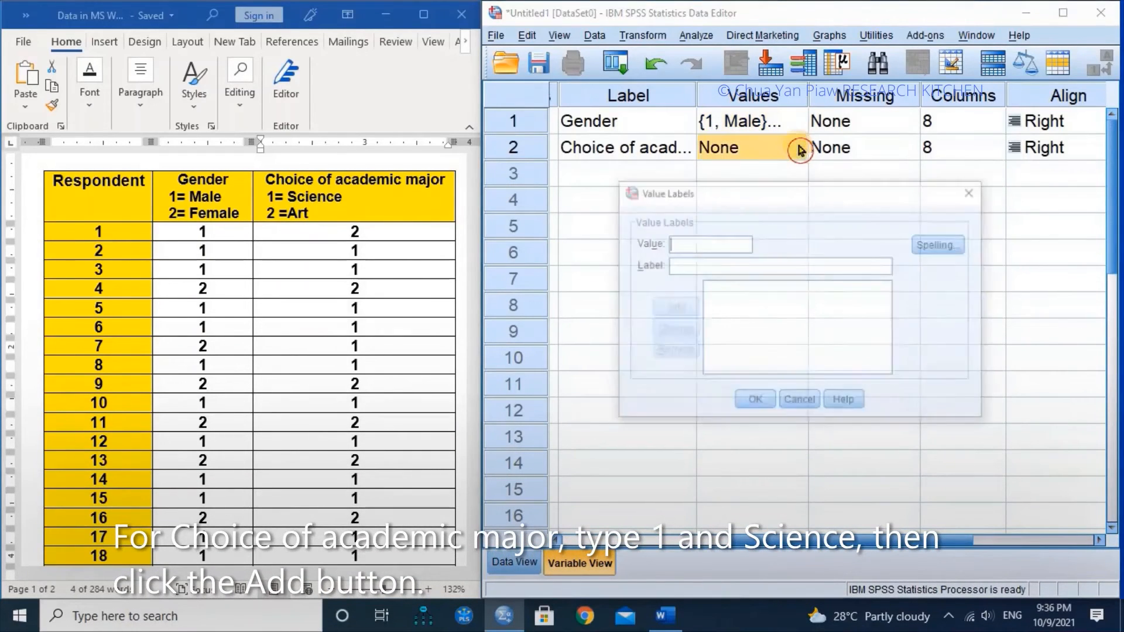
{"action": "left_click", "coordinate": [724, 242]}
{"action": "type", "text": "1"}
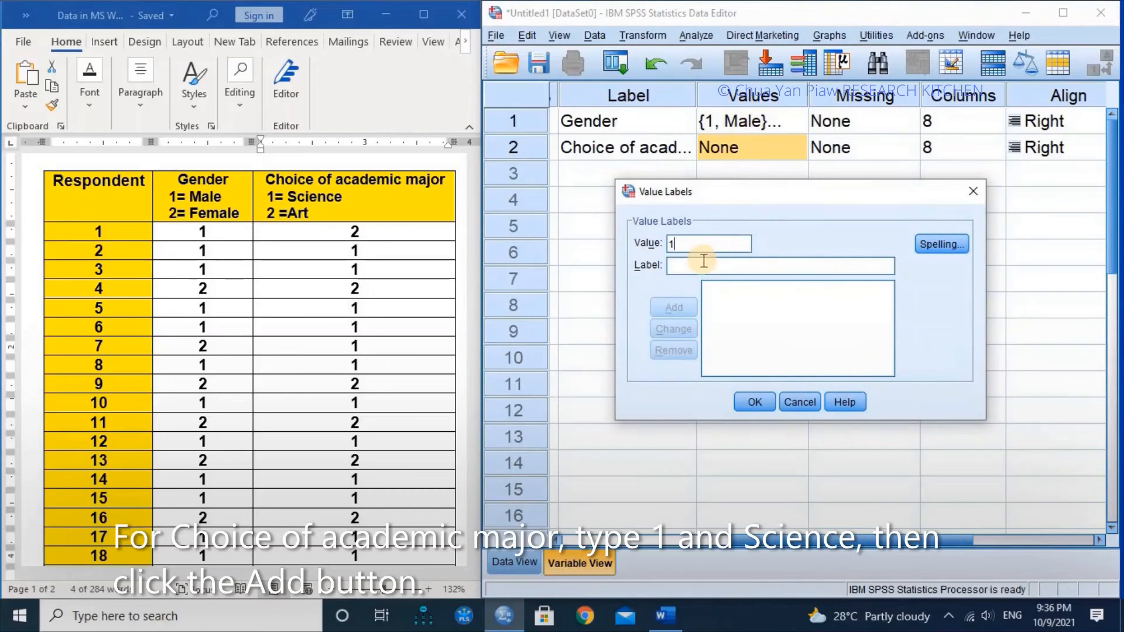
{"action": "left_click", "coordinate": [702, 262]}
{"action": "type", "text": "Science"}
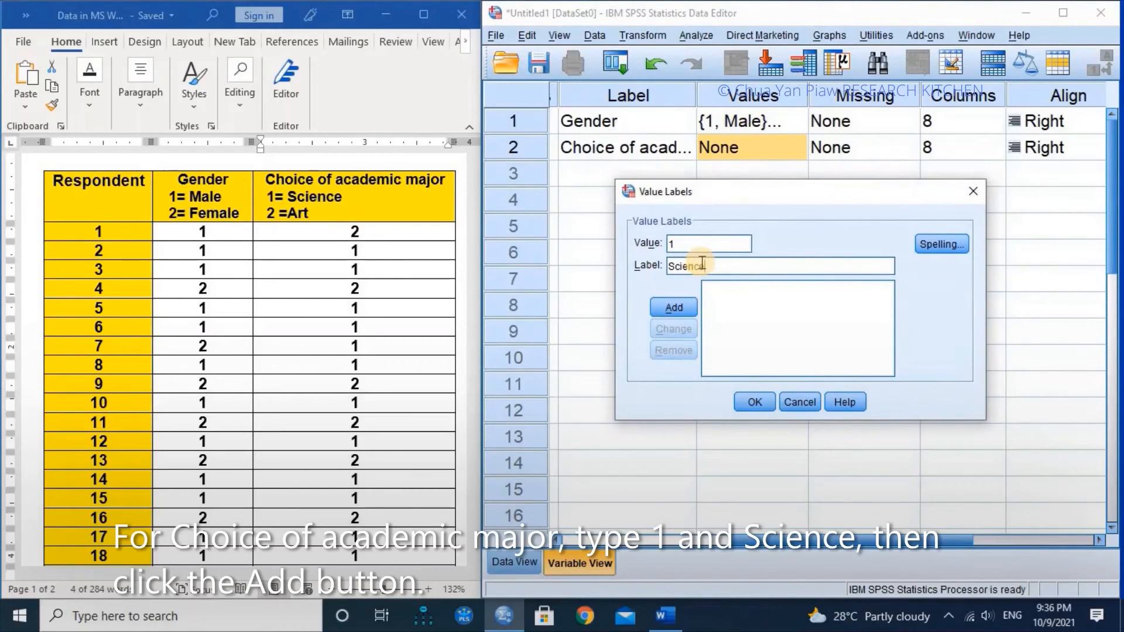
{"action": "left_click", "coordinate": [678, 305]}
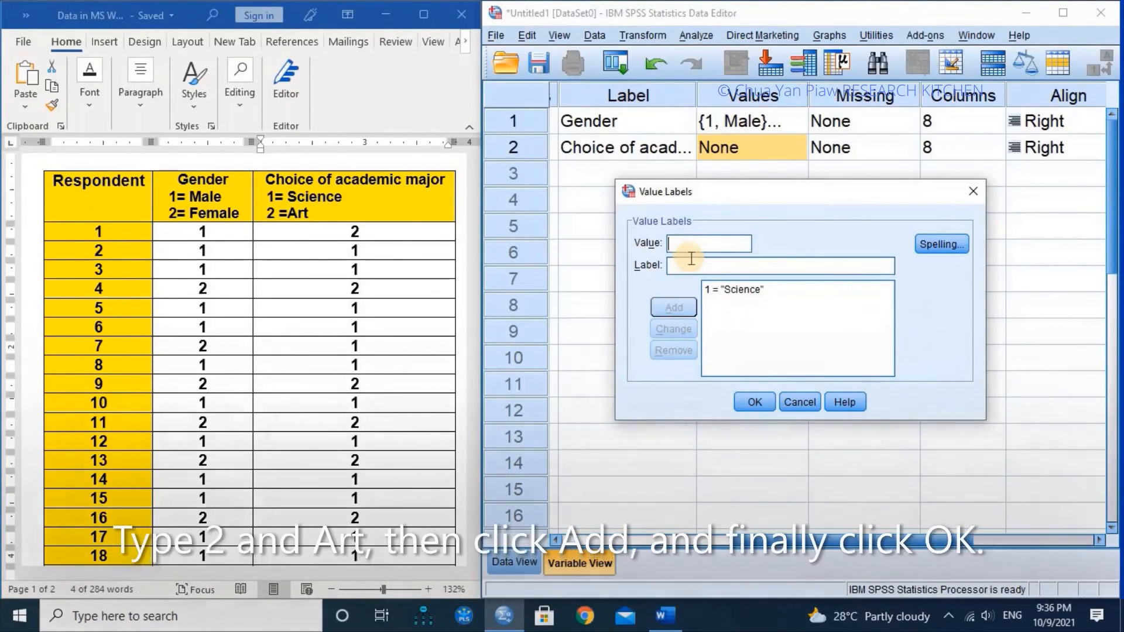
Add the value label 2 = "Art" for Major, accept the value labels, and recheck the two entries.
{"action": "type", "text": "2"}
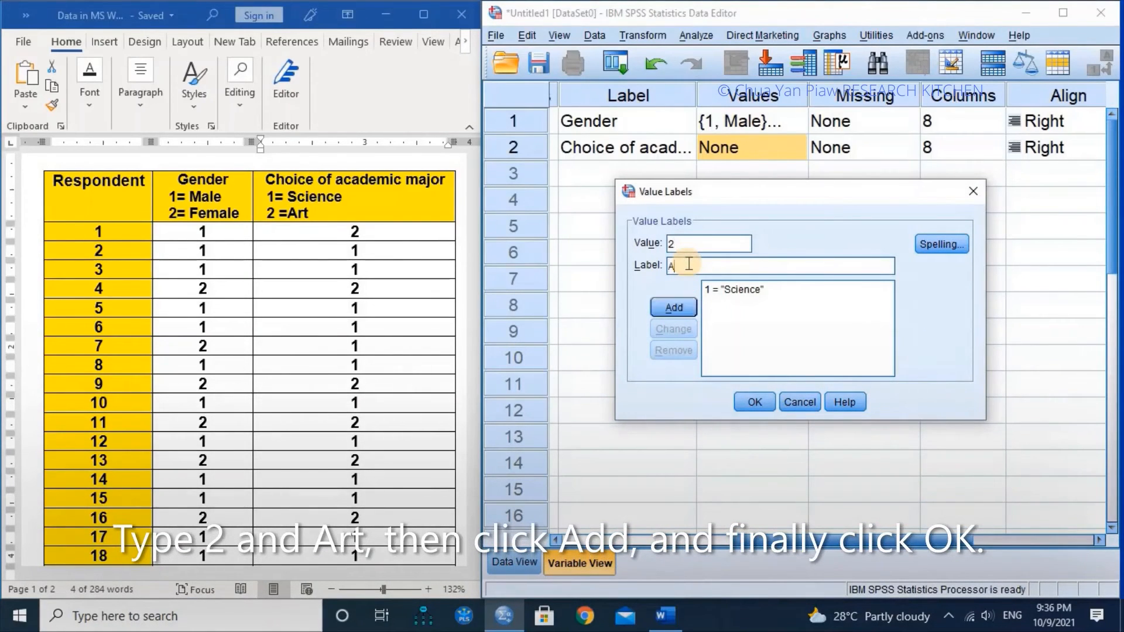
{"action": "left_click", "coordinate": [673, 296]}
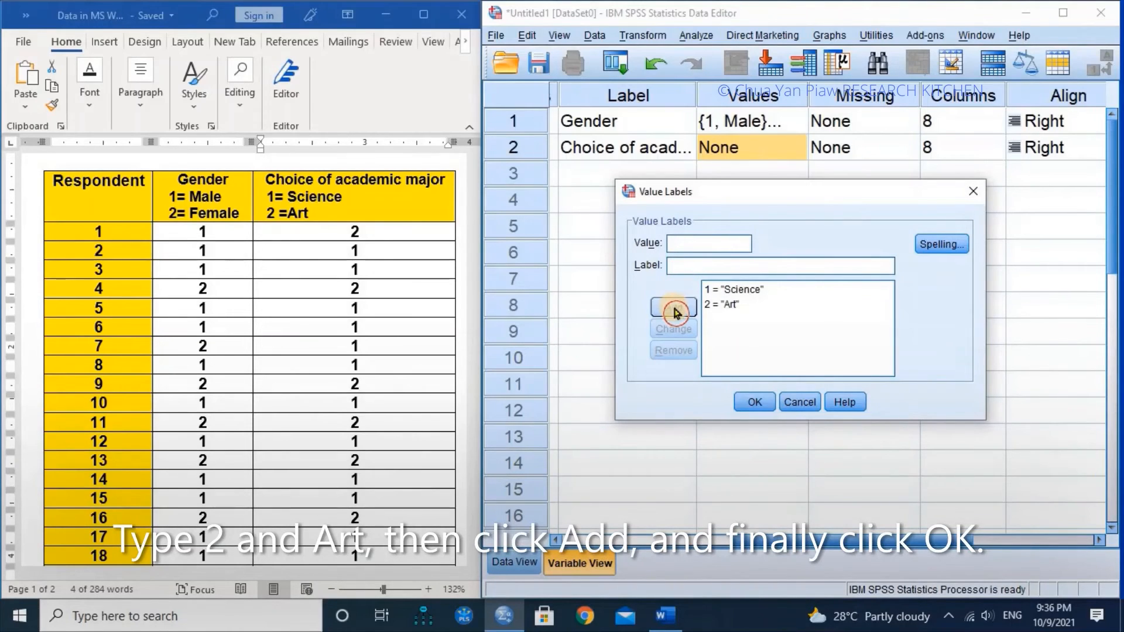
{"action": "left_click", "coordinate": [755, 403]}
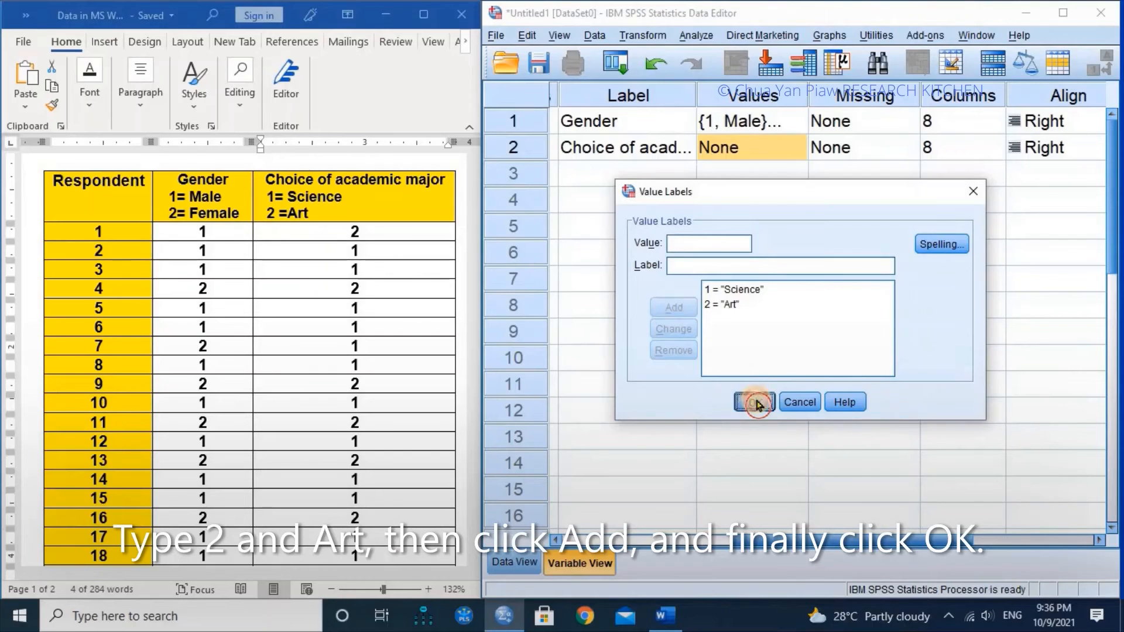
{"action": "left_click", "coordinate": [797, 150]}
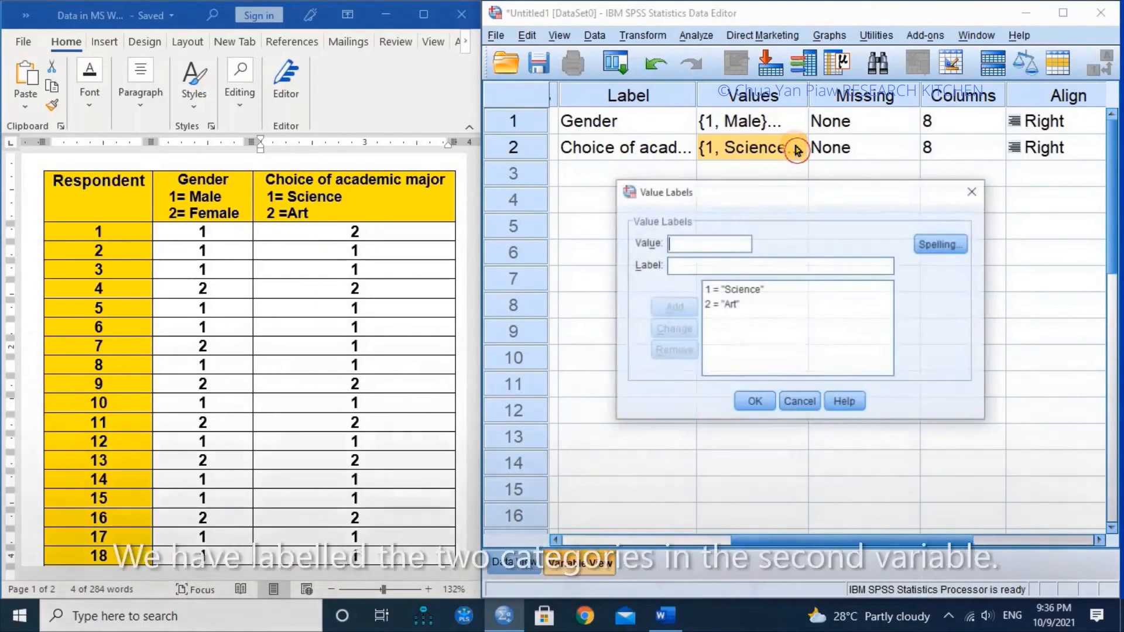
{"action": "left_click", "coordinate": [756, 409]}
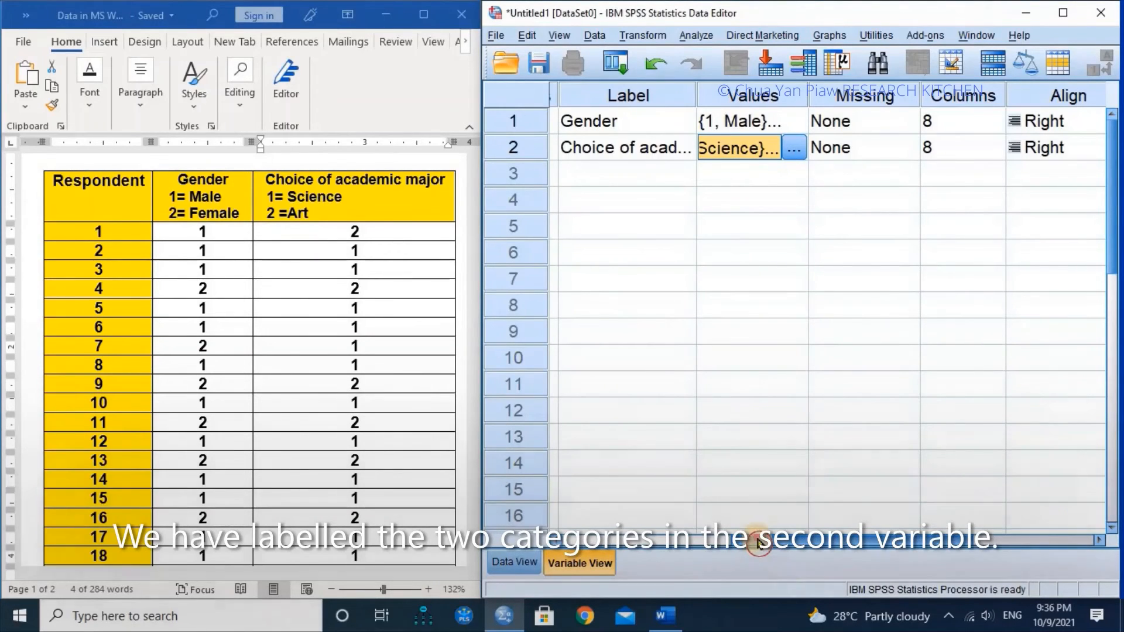
Set the measurement level of both the Gender and Major variables to Nominal.
{"action": "left_click_drag", "start_coordinate": [760, 539], "coordinate": [910, 546]}
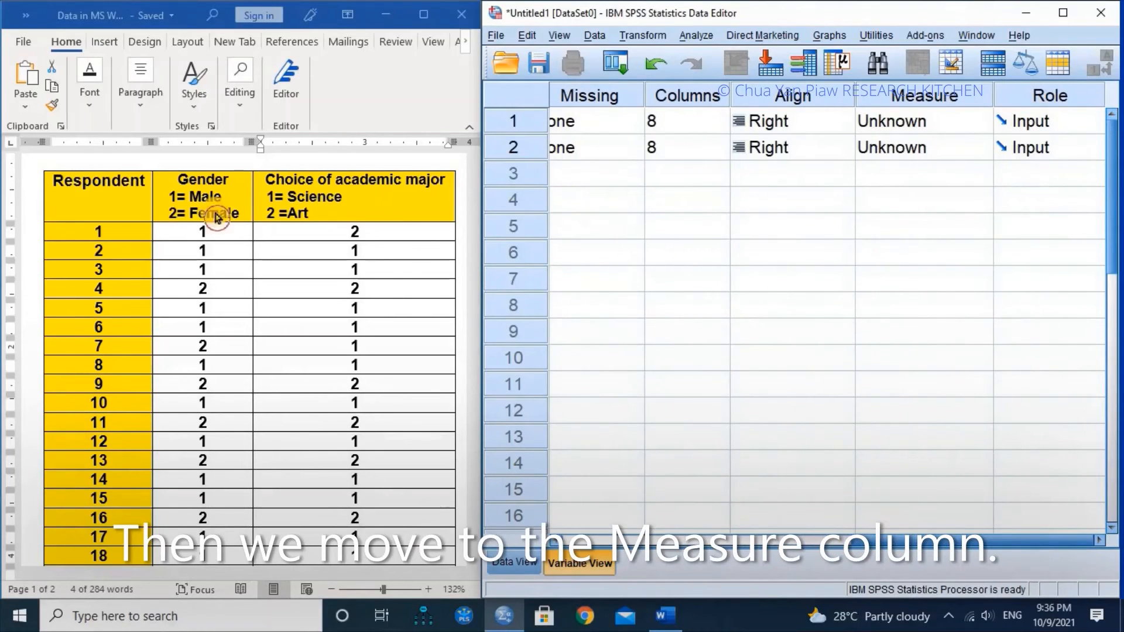
{"action": "left_click", "coordinate": [981, 126]}
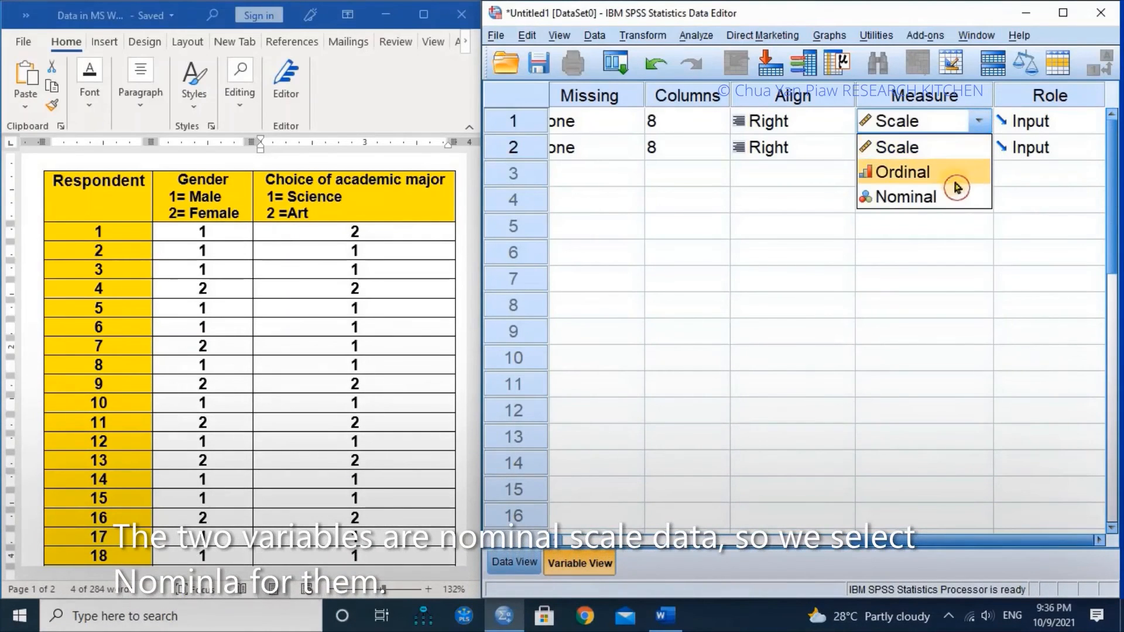
{"action": "left_click", "coordinate": [956, 197]}
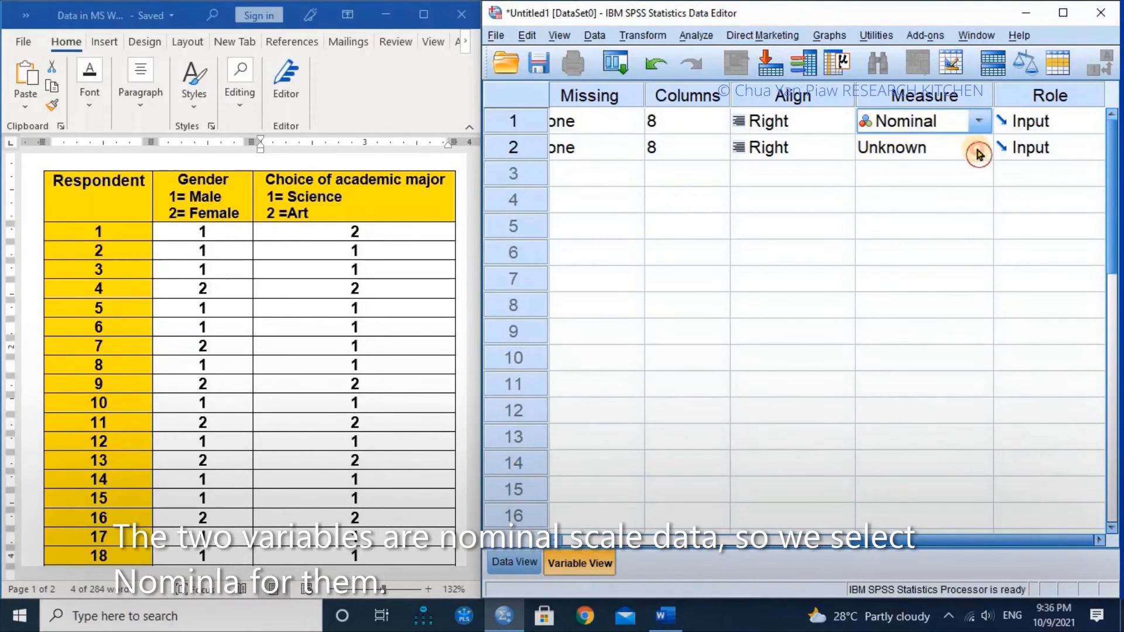
{"action": "left_click", "coordinate": [979, 154]}
{"action": "left_click", "coordinate": [955, 219]}
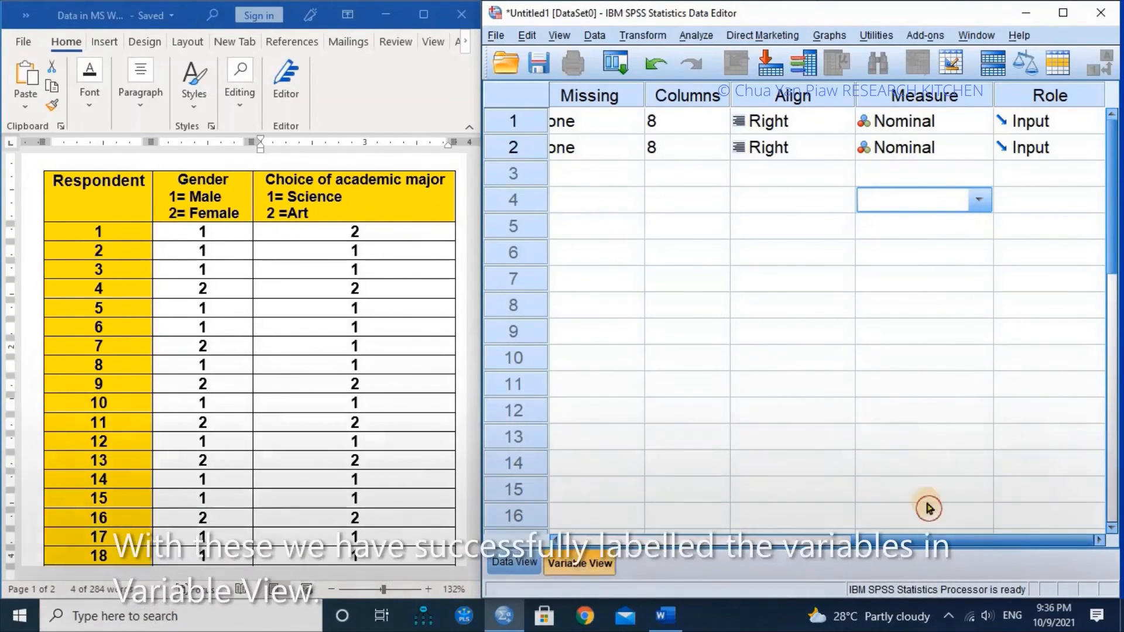
Review the definitions of the two variables and switch the dataset to Data View.
{"action": "left_click_drag", "start_coordinate": [926, 533], "coordinate": [620, 541]}
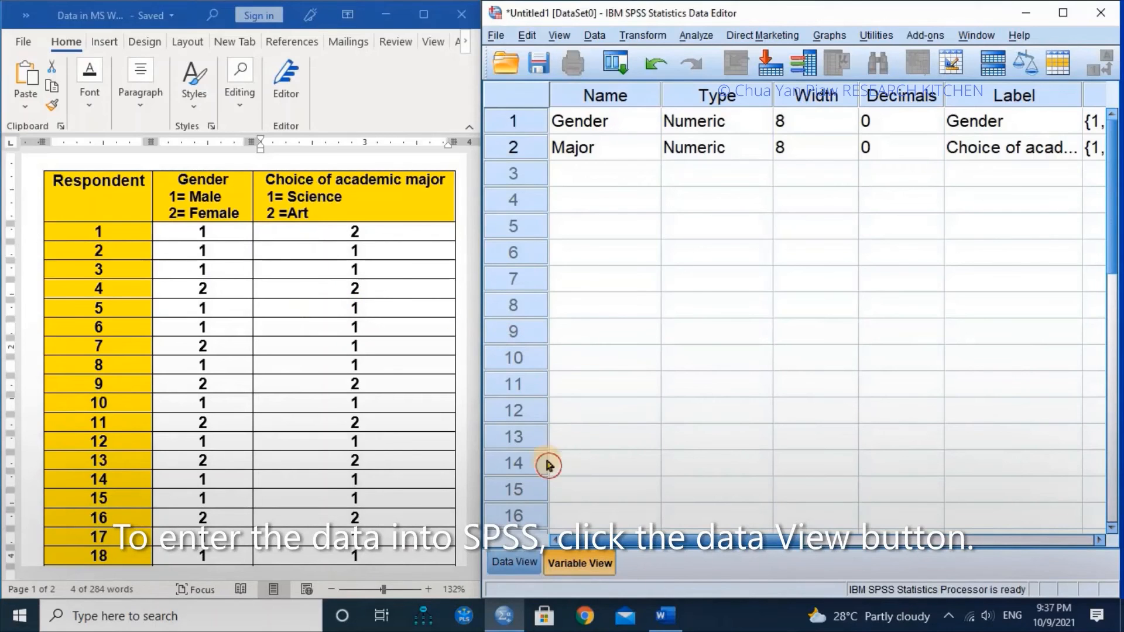
{"action": "left_click", "coordinate": [511, 563]}
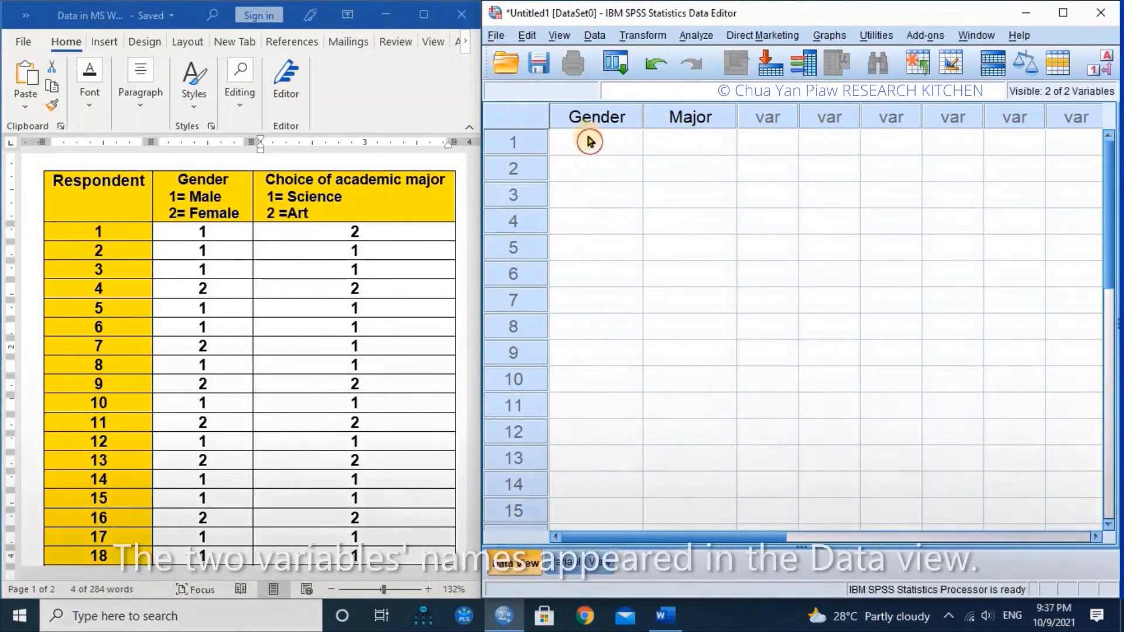
{"action": "mouse_move", "coordinate": [683, 130]}
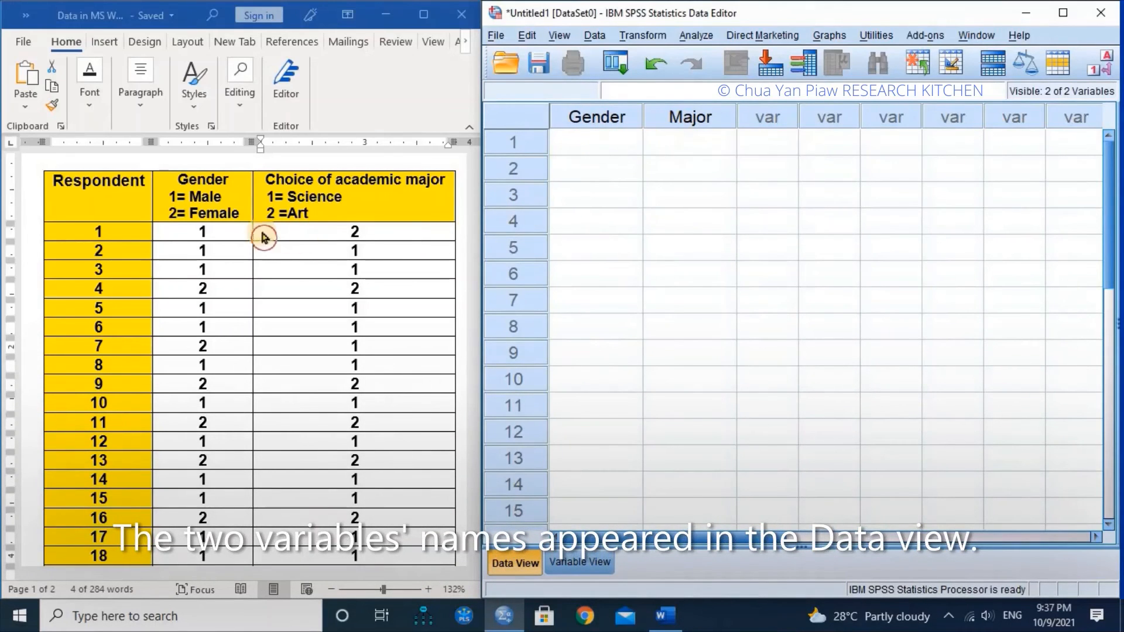
In the Word document, copy the gender and academic major values of all respondents, leaving out the header and respondent numbers.
{"action": "left_click", "coordinate": [220, 233]}
{"action": "mouse_move", "coordinate": [219, 233]}
{"action": "left_mouse_down"}
{"action": "mouse_move", "coordinate": [353, 367]}
{"action": "mouse_move", "coordinate": [351, 572]}
{"action": "mouse_move", "coordinate": [366, 467]}
{"action": "left_mouse_up"}
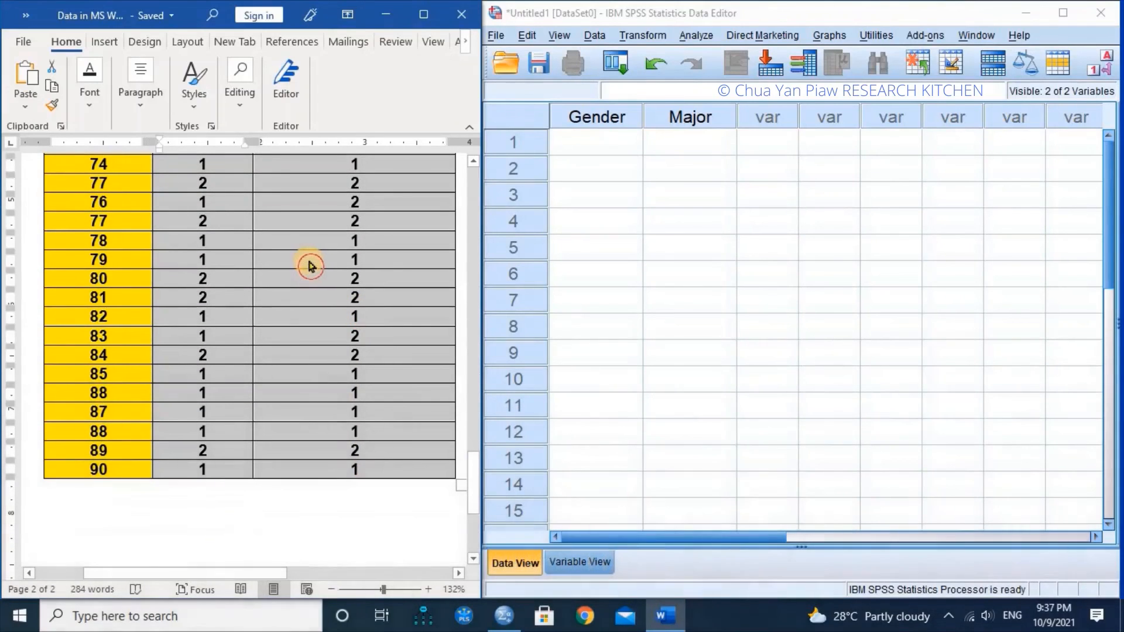
{"action": "right_click", "coordinate": [310, 265]}
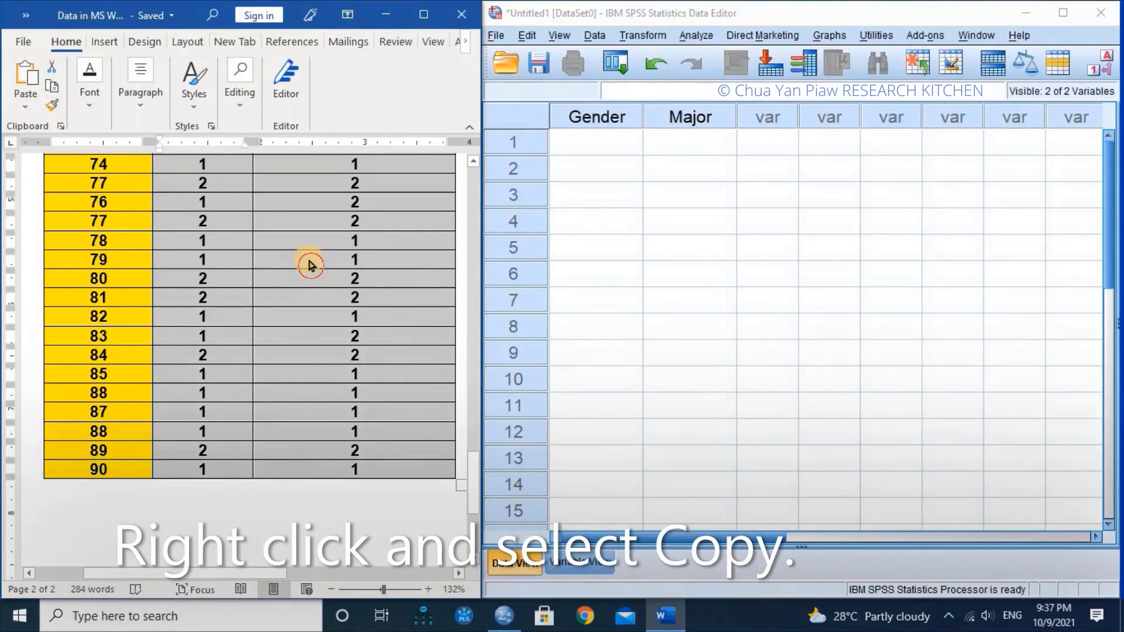
{"action": "left_click", "coordinate": [330, 292]}
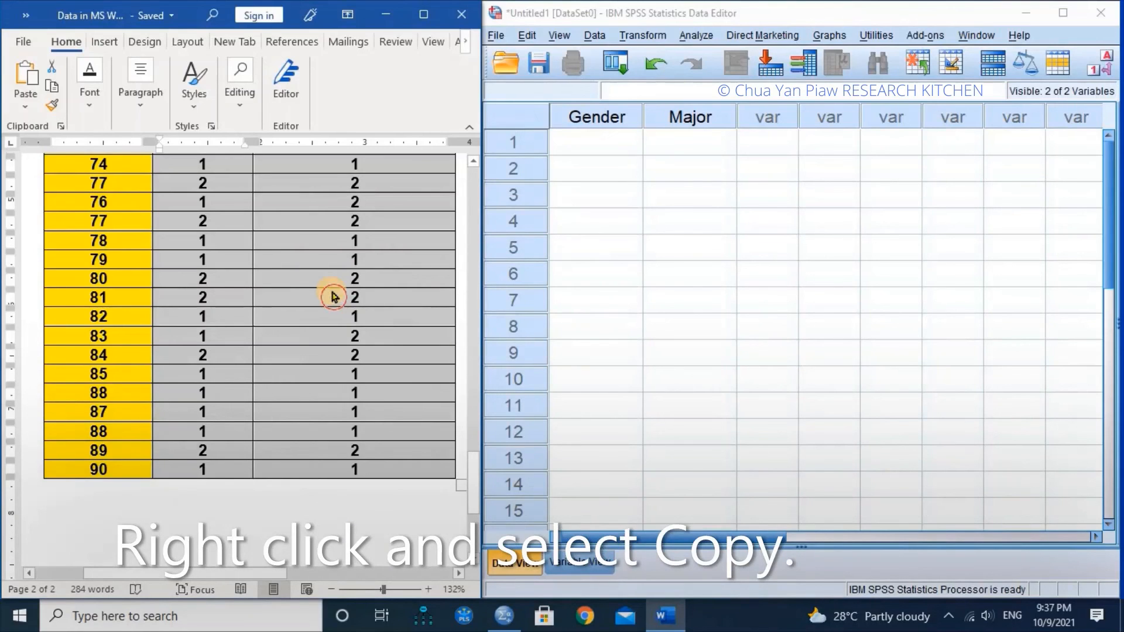
Paste the copied values into SPSS starting at the first Gender cell, and maximize the Data Editor window.
{"action": "left_click", "coordinate": [586, 147]}
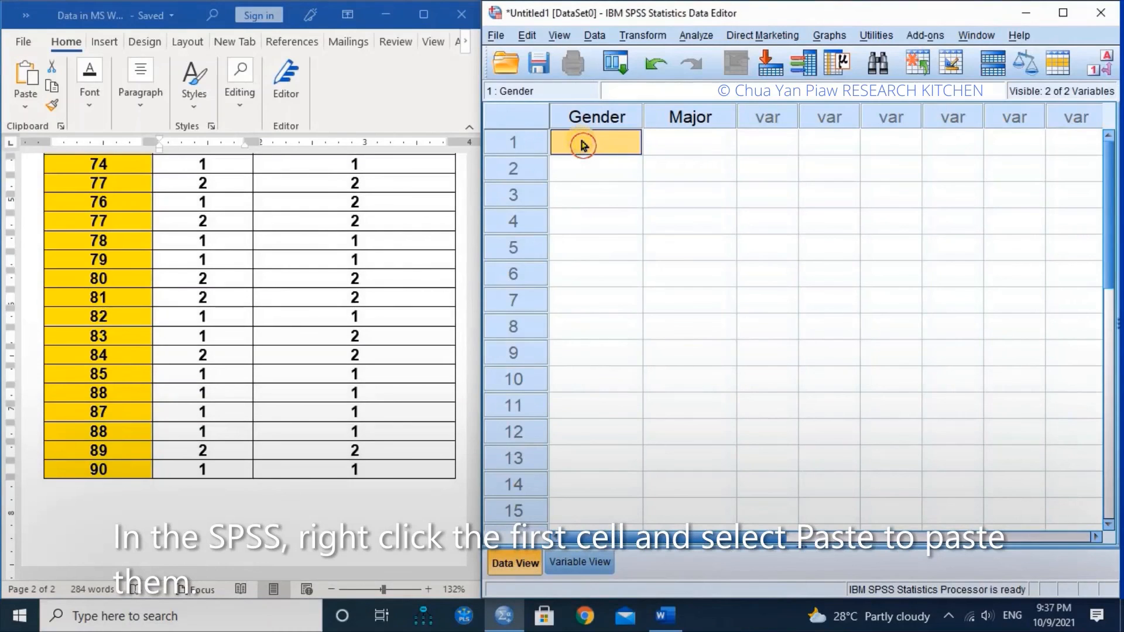
{"action": "right_click", "coordinate": [583, 146]}
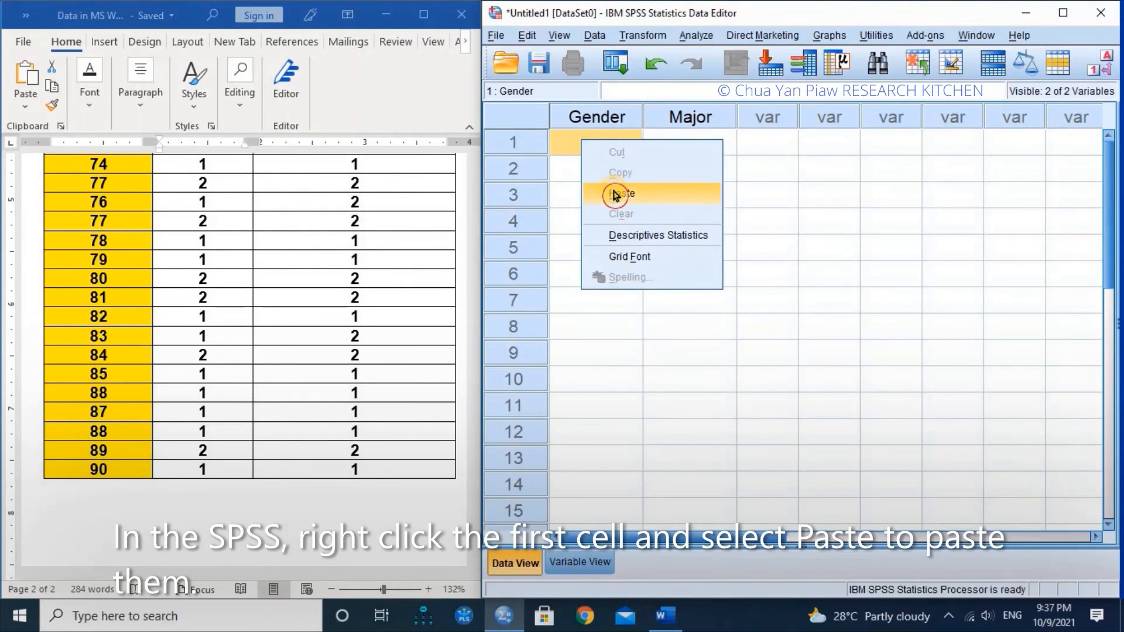
{"action": "left_click", "coordinate": [612, 192]}
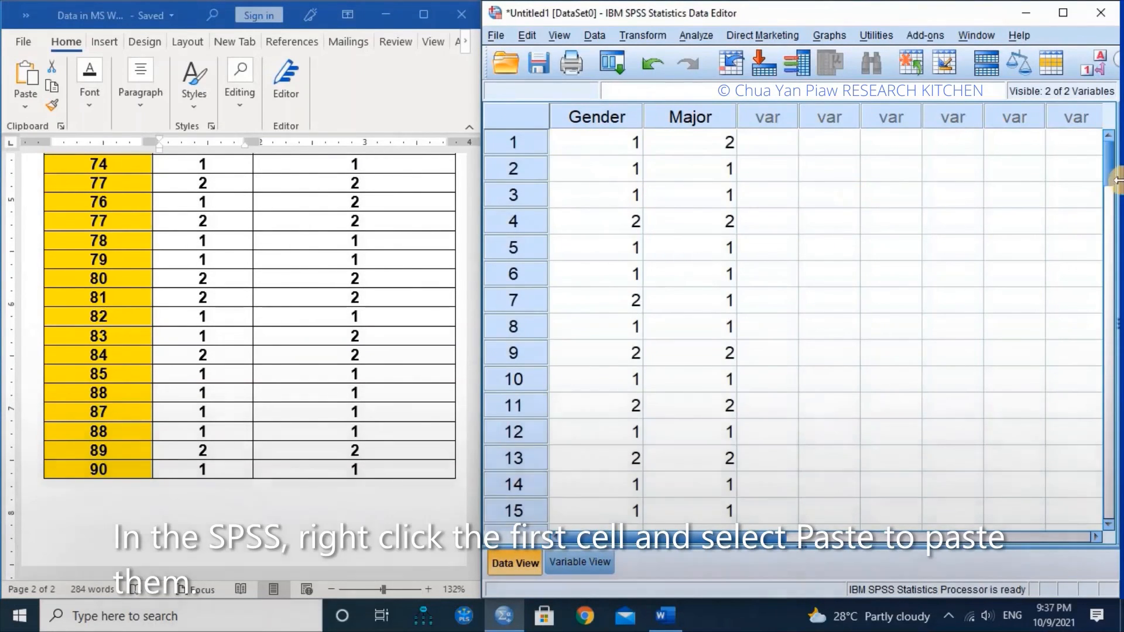
{"action": "mouse_move", "coordinate": [1109, 156]}
{"action": "left_mouse_down"}
{"action": "mouse_move", "coordinate": [1113, 400]}
{"action": "mouse_move", "coordinate": [1111, 155]}
{"action": "left_mouse_up"}
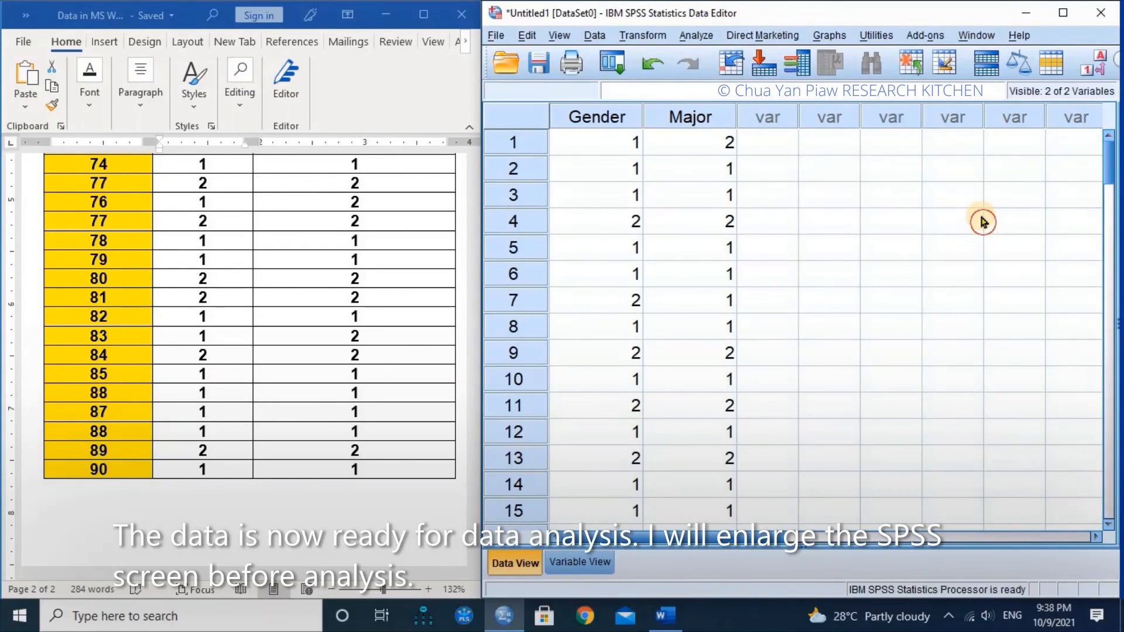
{"action": "left_click", "coordinate": [1065, 20]}
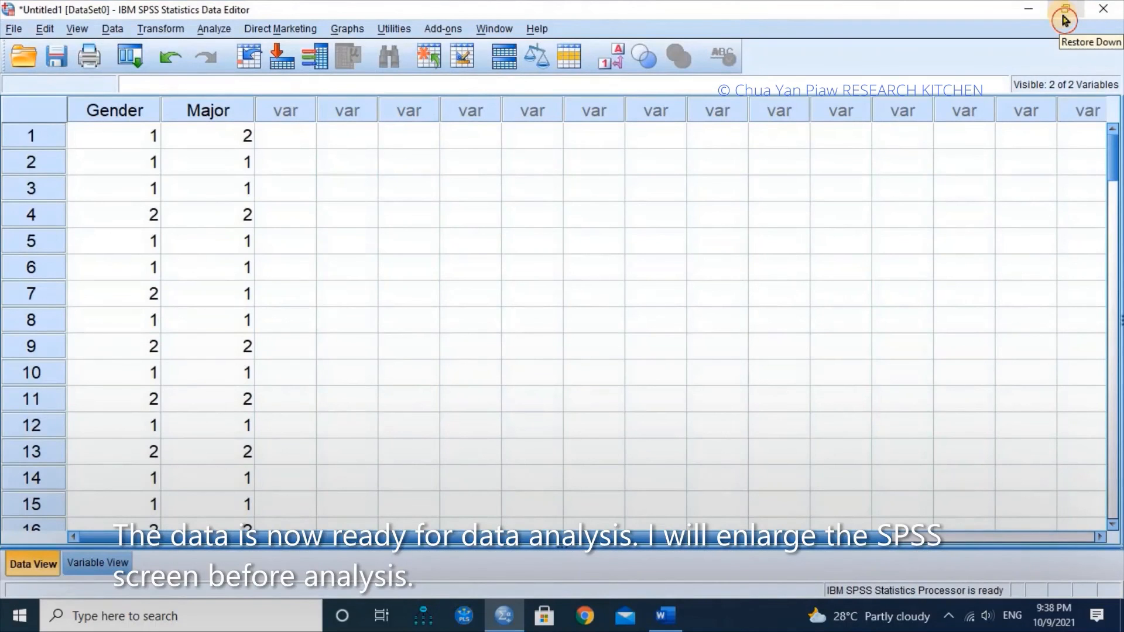